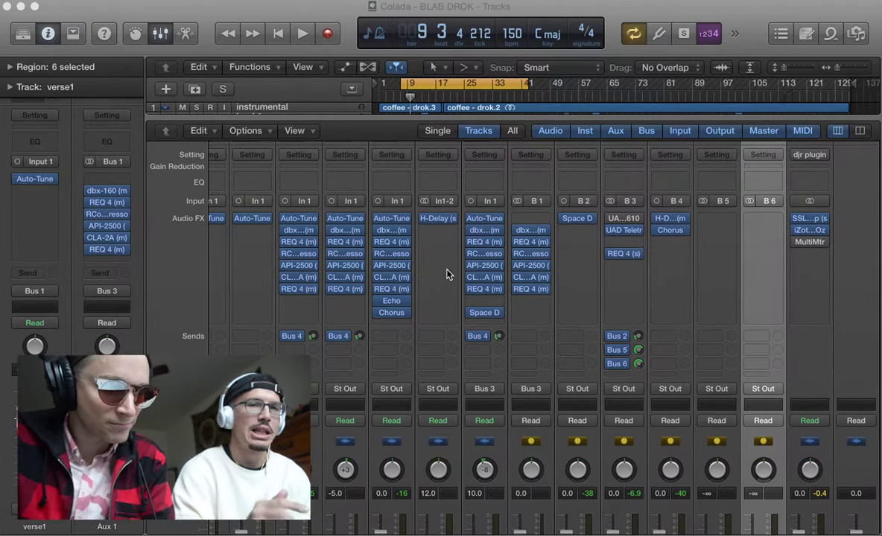
Audition the mix from bar 1 with the cycle range enabled, keeping the mixer faders and channel names in view, and stop playback.
scroll(447, 274, "down", 5)
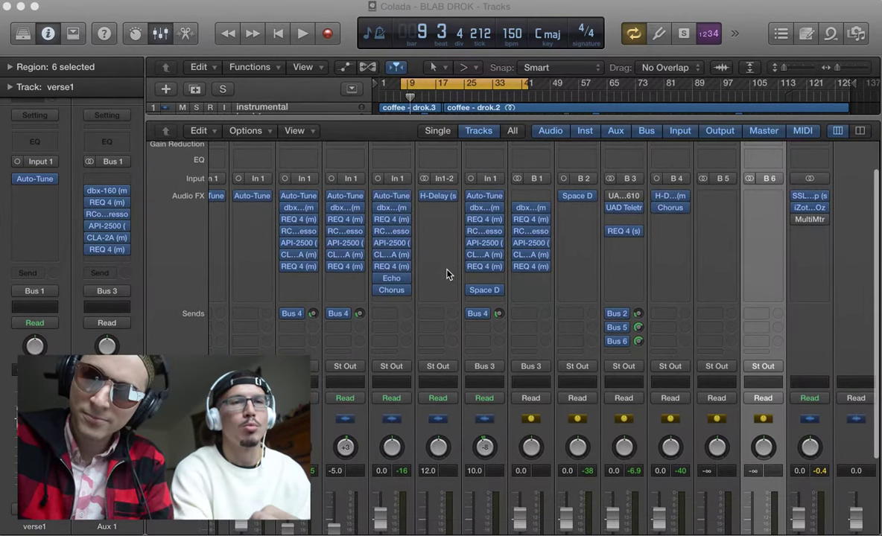
scroll(447, 274, "down", 1)
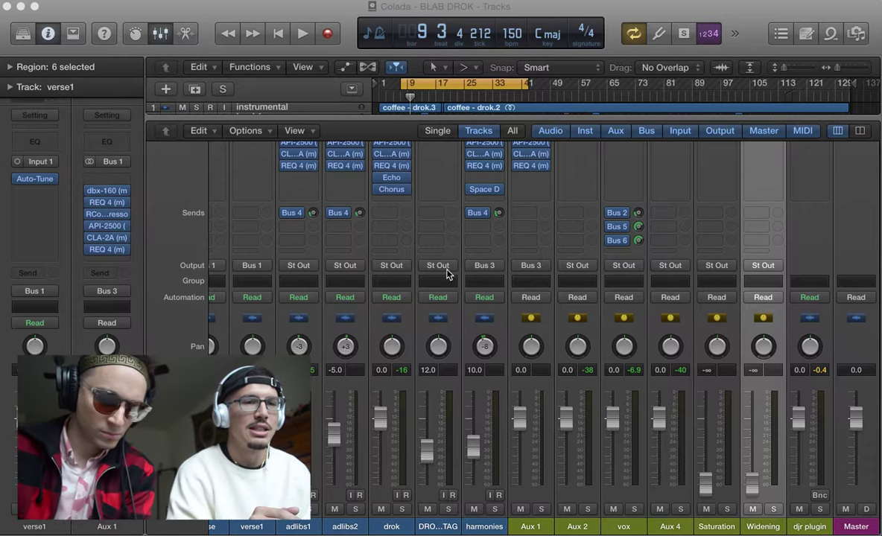
scroll(447, 275, "up", 1)
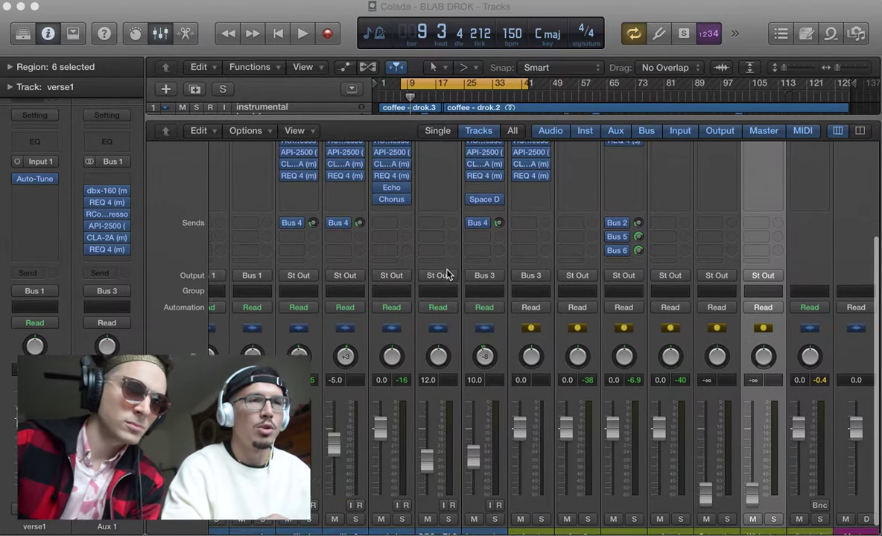
left_click(447, 86)
key("space")
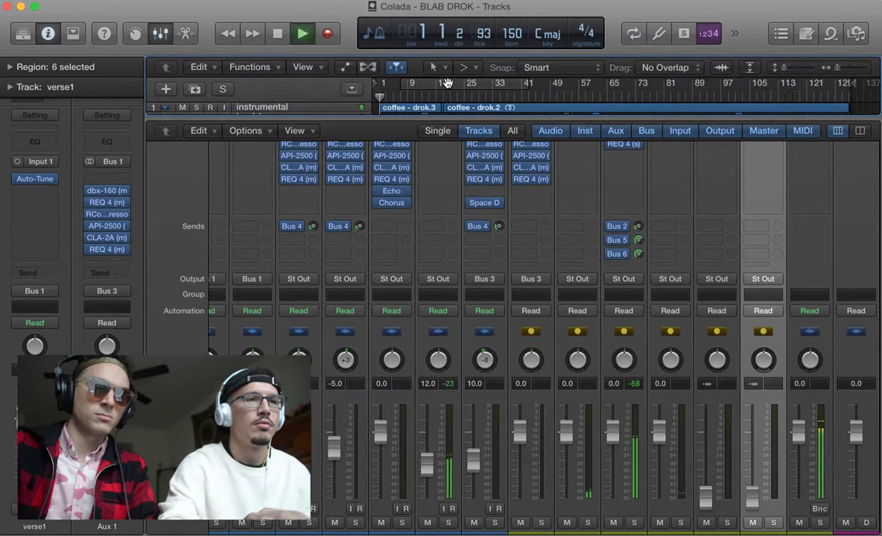
left_click(447, 82)
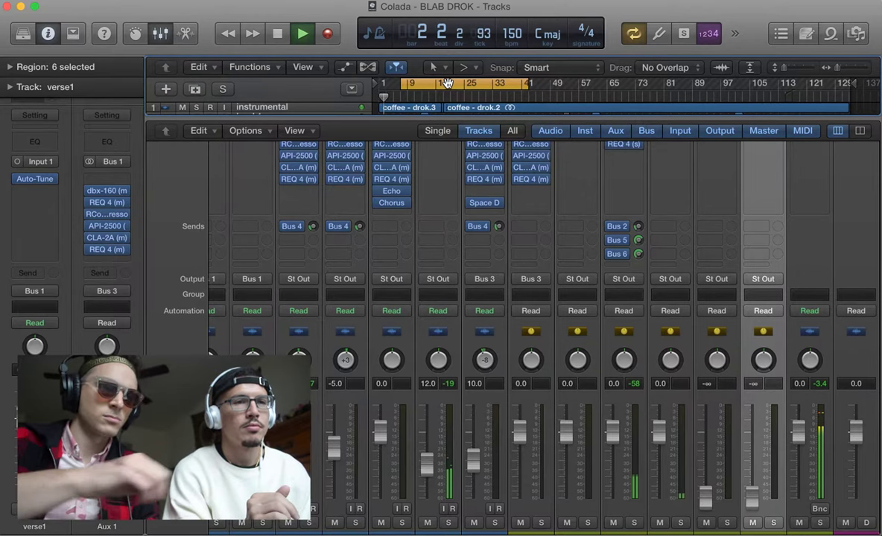
scroll(803, 459, "down", 2)
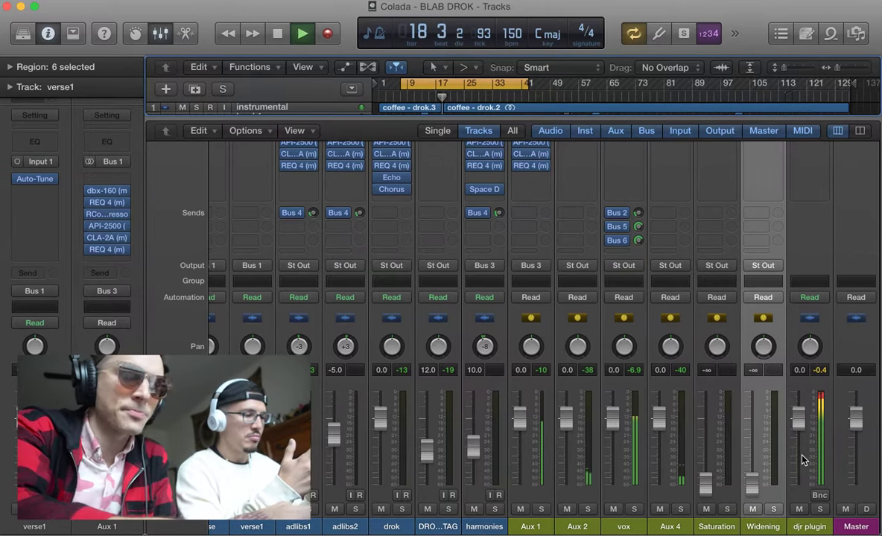
key("space")
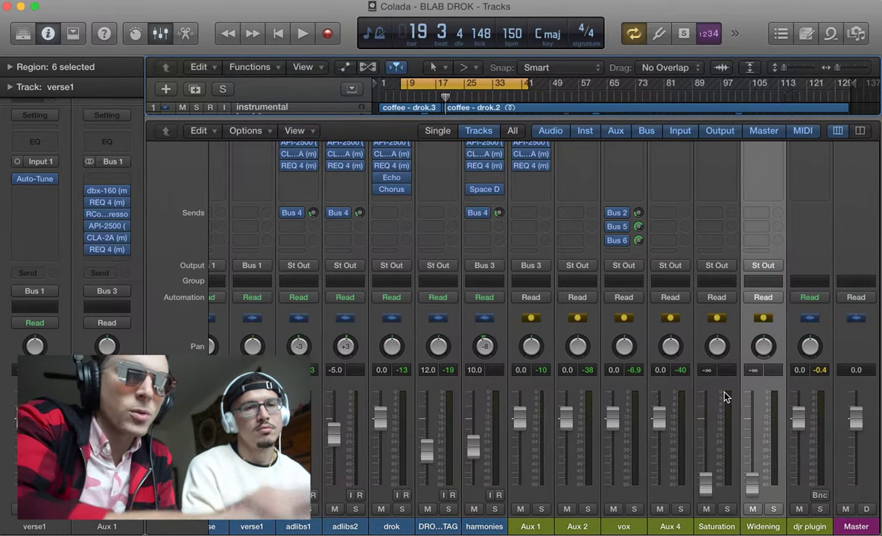
Solo the Saturation channel, play the song and raise that channel's fader to 10.2 dB.
left_click(727, 509)
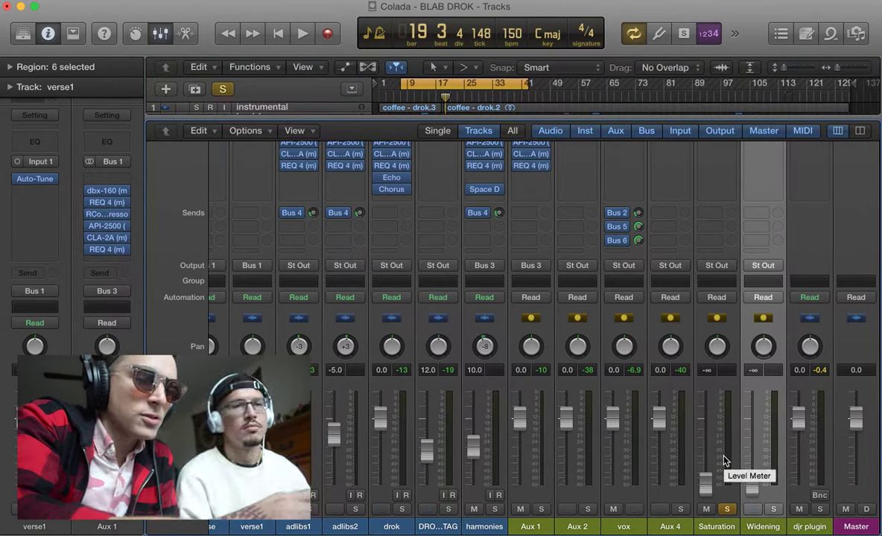
key("space")
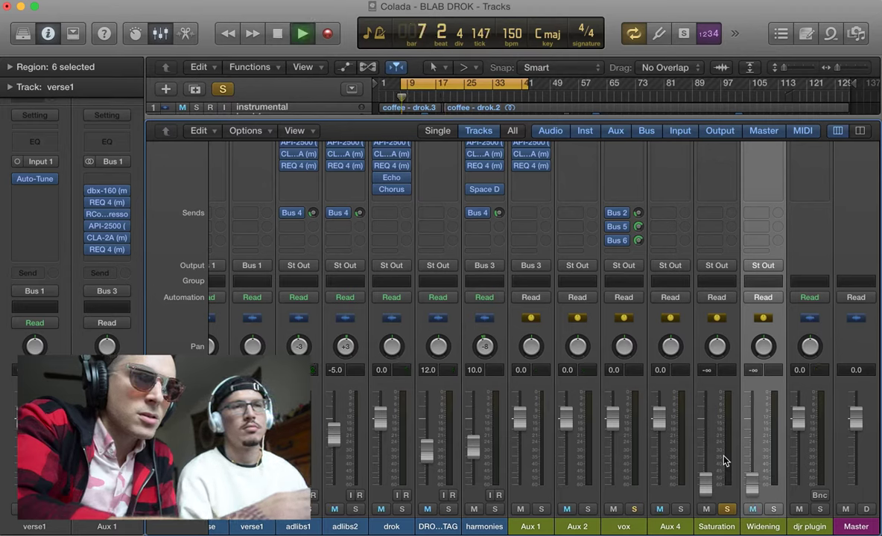
key("space")
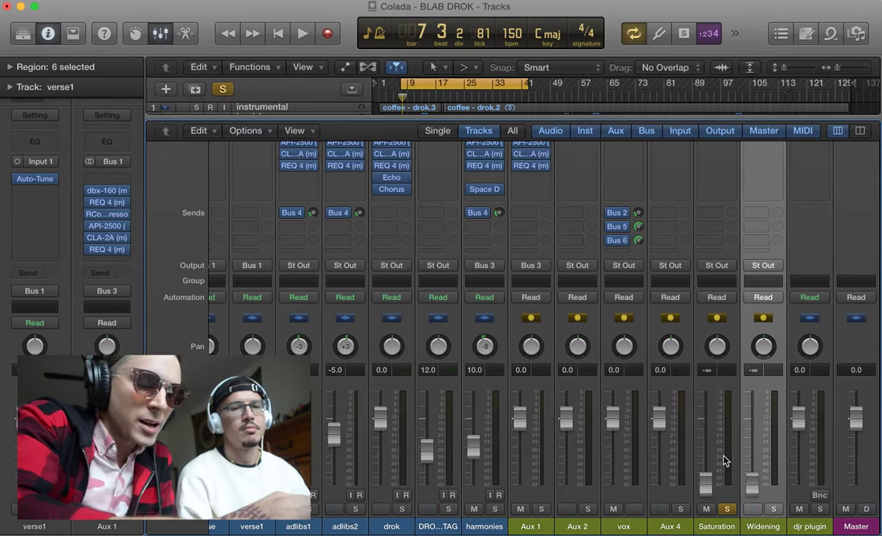
key("space")
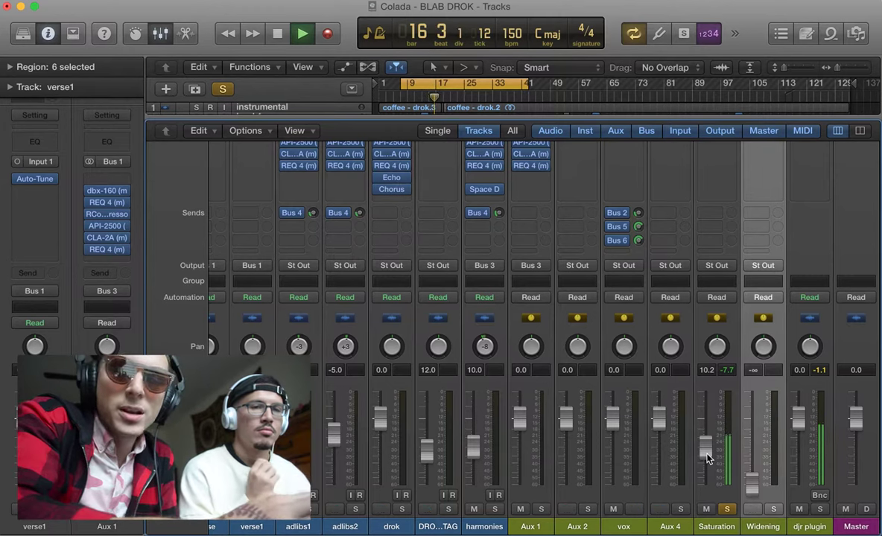
Insert the stereo Distortion II effect on the Saturation channel and place its window over the middle of the mixer.
left_click(708, 214)
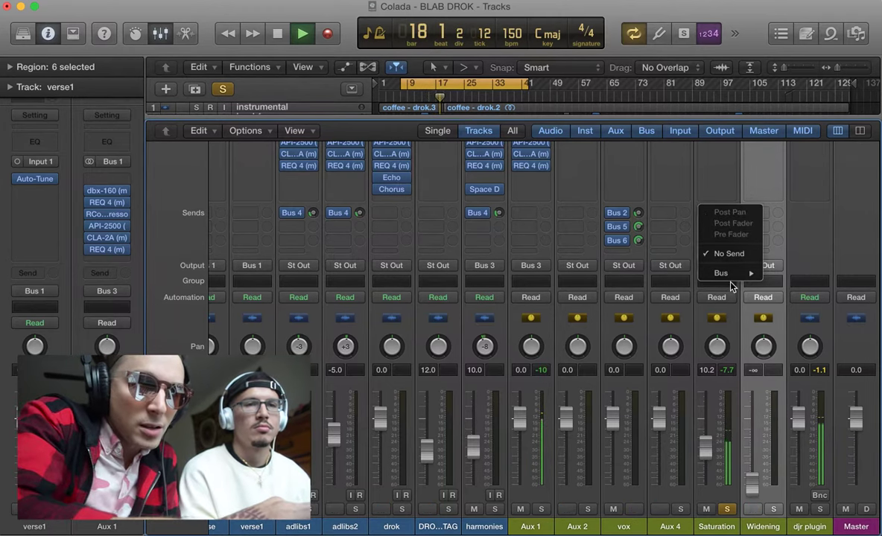
left_click(688, 209)
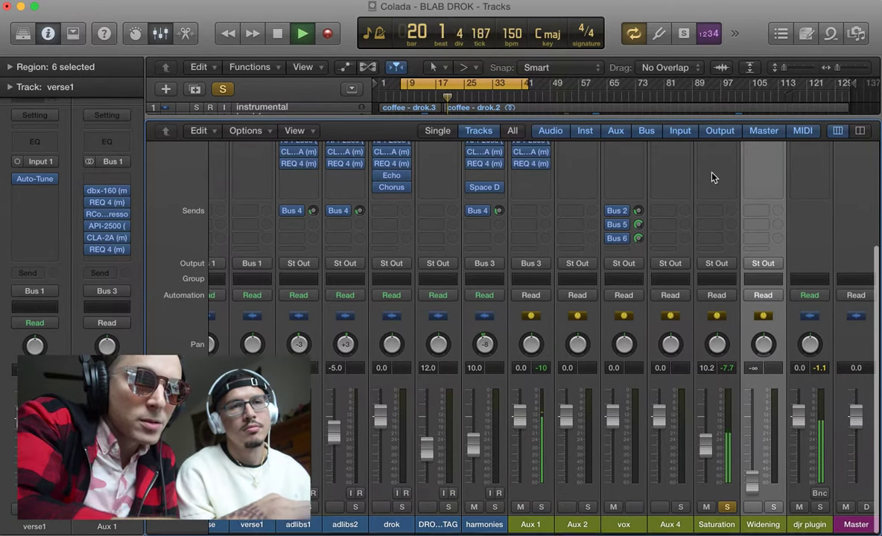
scroll(711, 177, "up", 3)
scroll(712, 167, "up", 1)
left_click(713, 153)
mouse_move(724, 212)
mouse_move(728, 193)
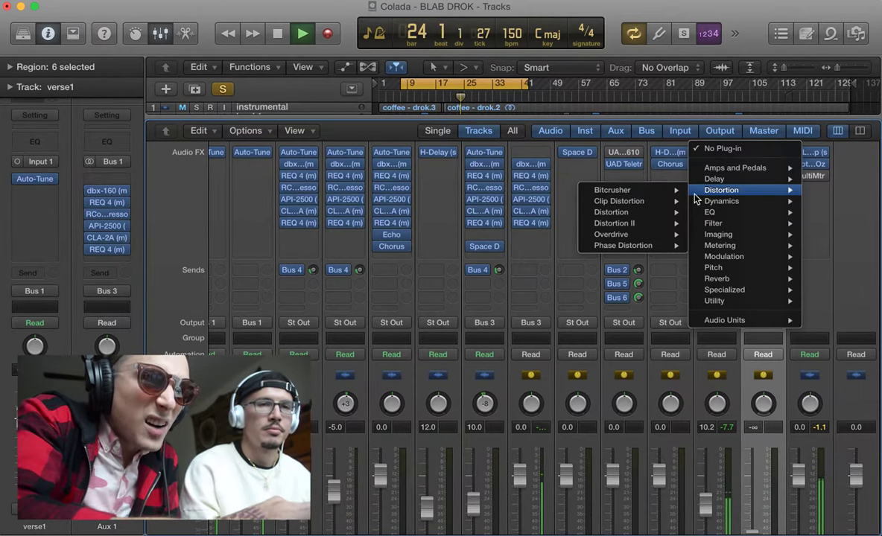
mouse_move(683, 194)
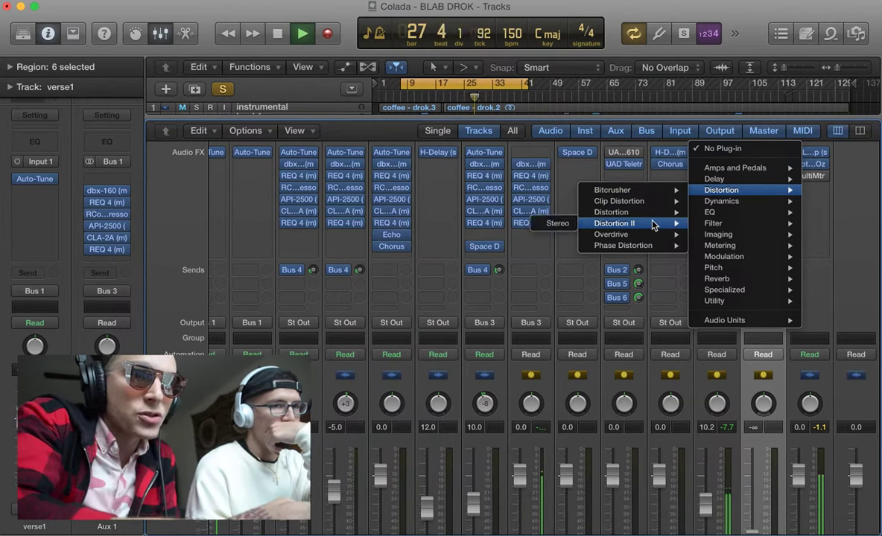
left_click(562, 224)
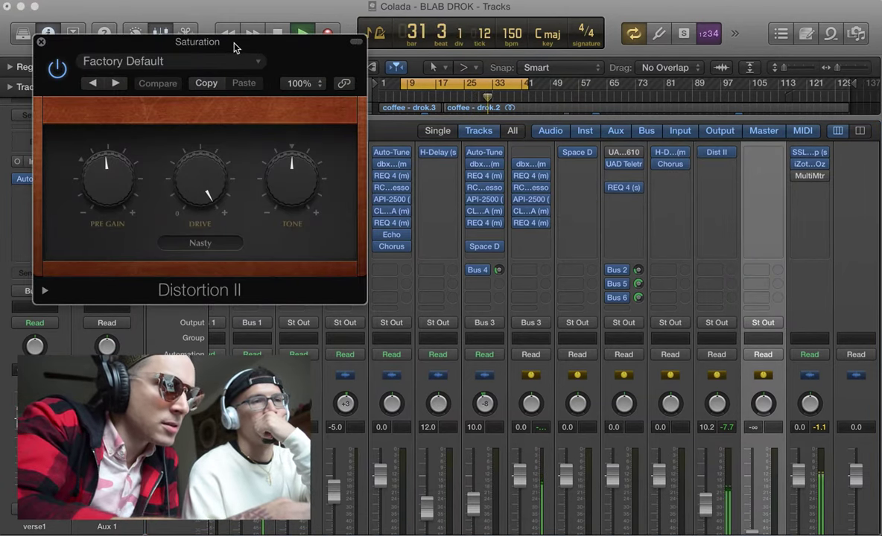
left_click_drag(233, 45, 455, 91)
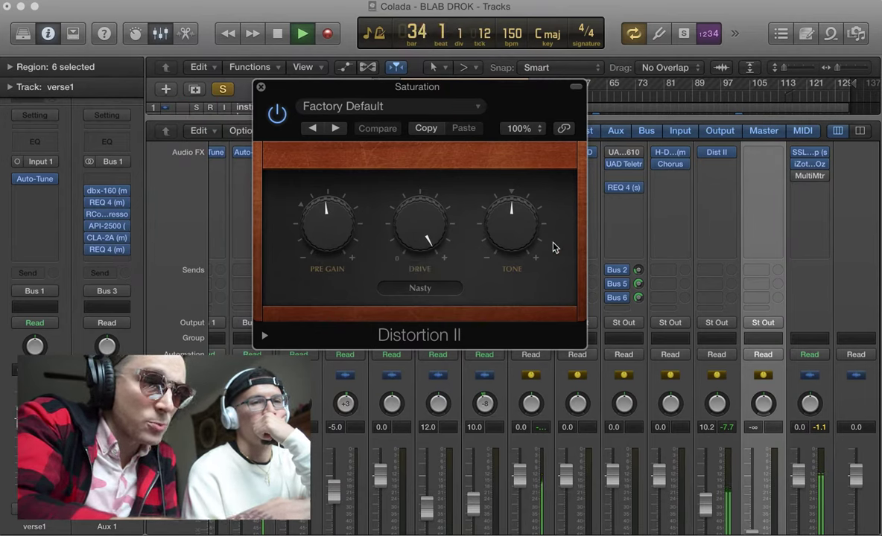
Set the Distortion II type to Class AB1 hard and its drive to about 0.74 during playback.
left_click(439, 292)
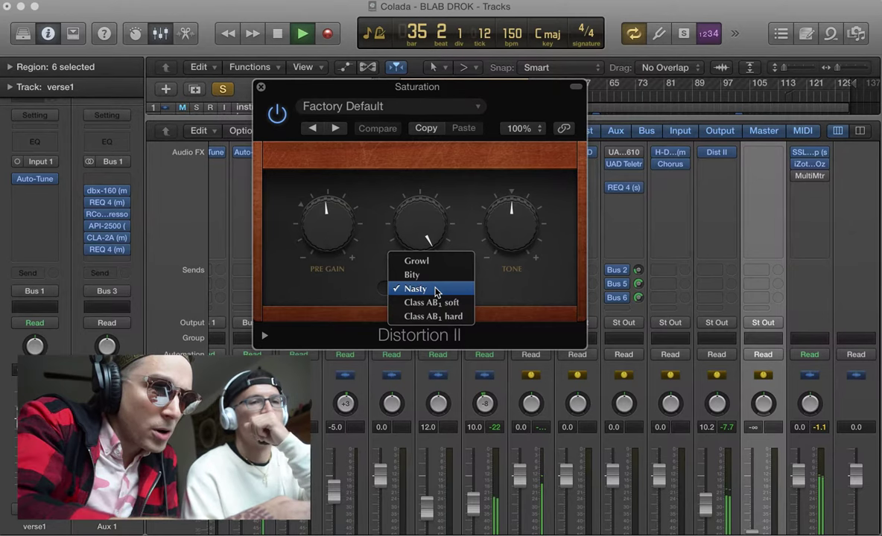
left_click(439, 316)
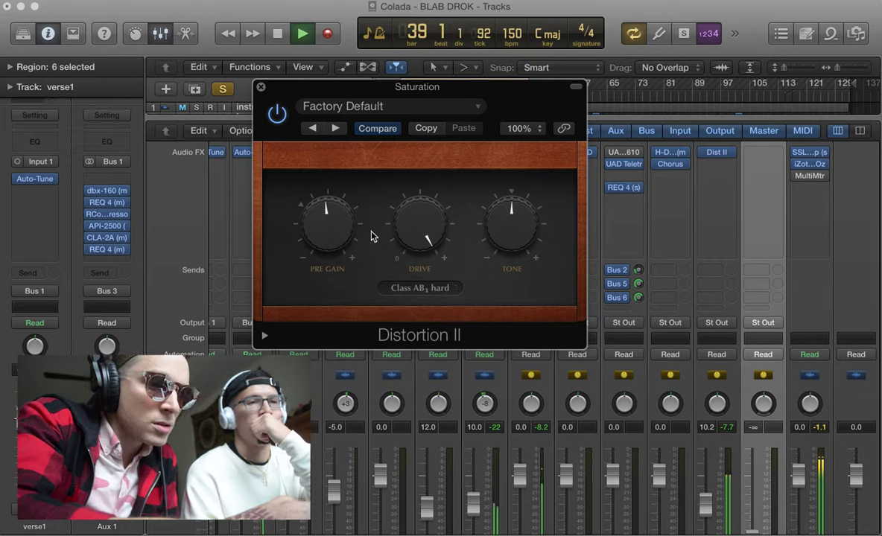
mouse_move(417, 231)
left_mouse_down()
mouse_move(425, 237)
mouse_move(422, 262)
mouse_move(421, 242)
left_mouse_up()
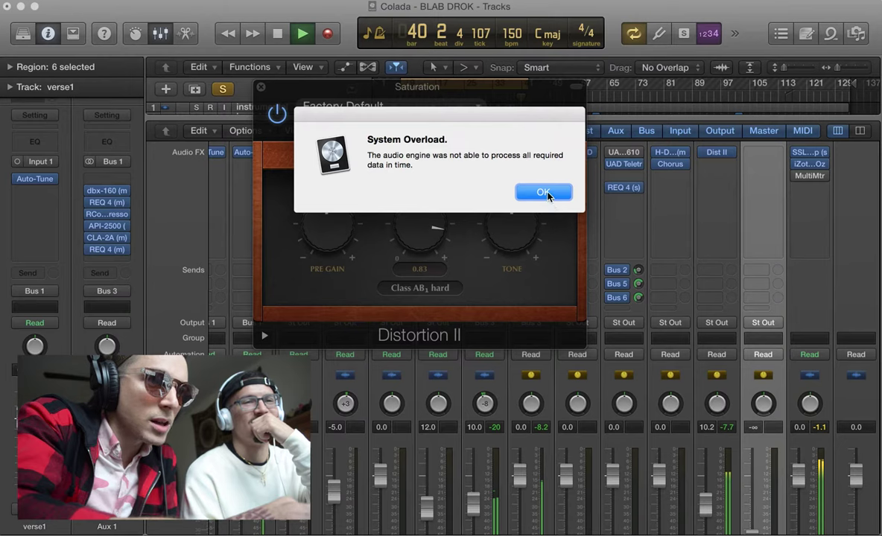
left_click(543, 193)
key("space")
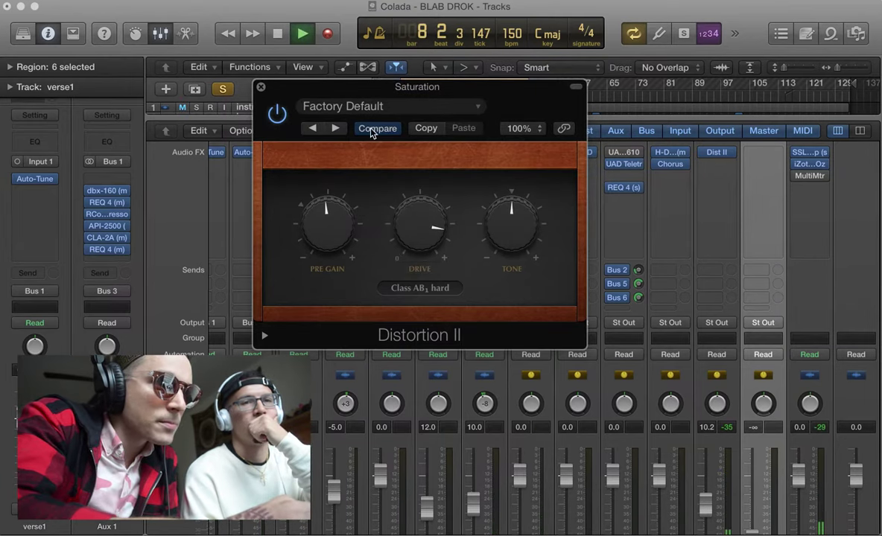
left_click_drag(419, 228, 421, 239)
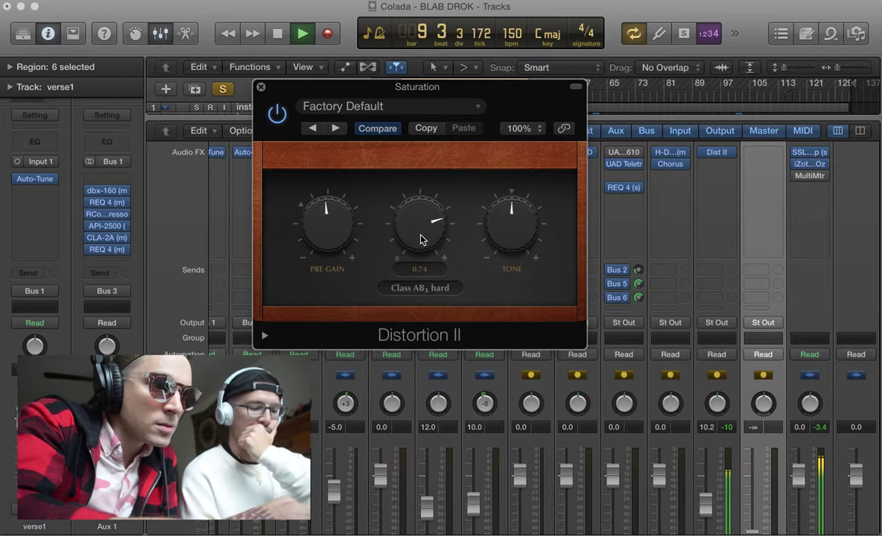
Set the Distortion II tone to 0.25 dB and its drive to 0.76.
left_click_drag(496, 229, 498, 119)
left_click_drag(503, 192, 511, 215)
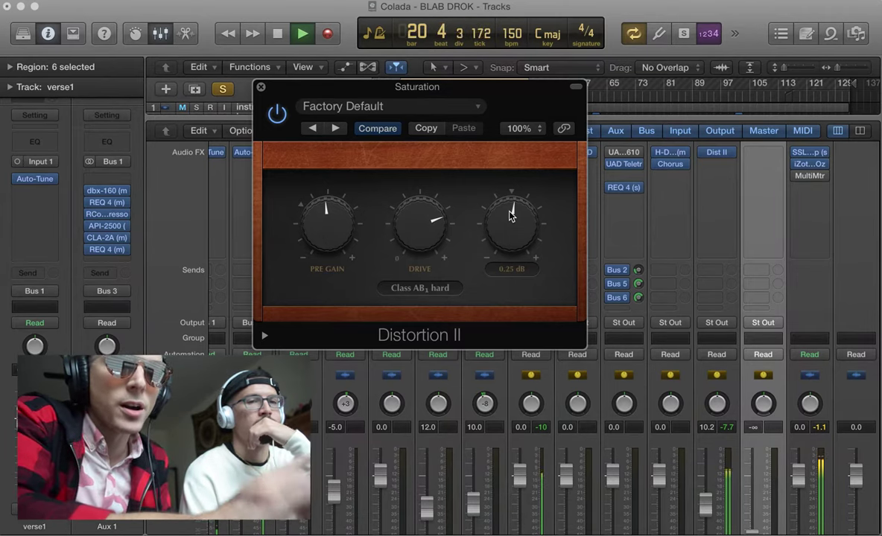
left_click_drag(422, 232, 391, 204)
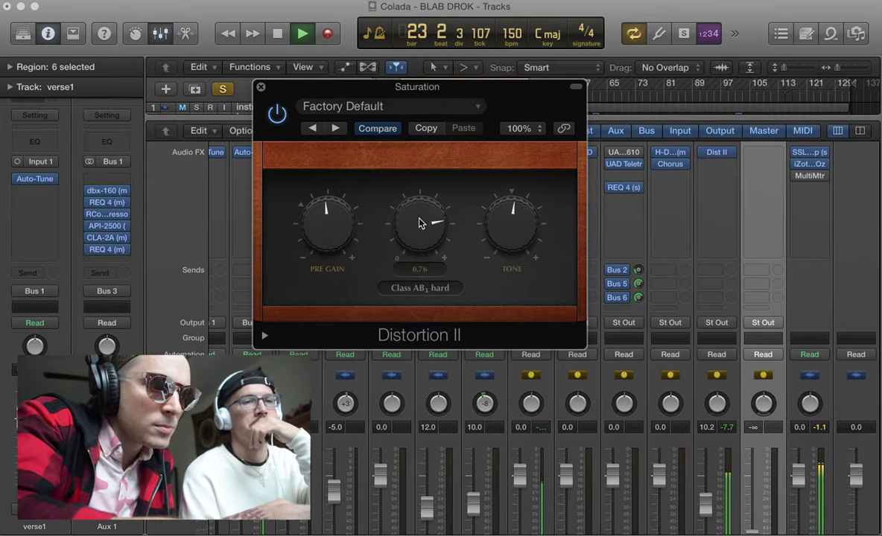
left_click(557, 196)
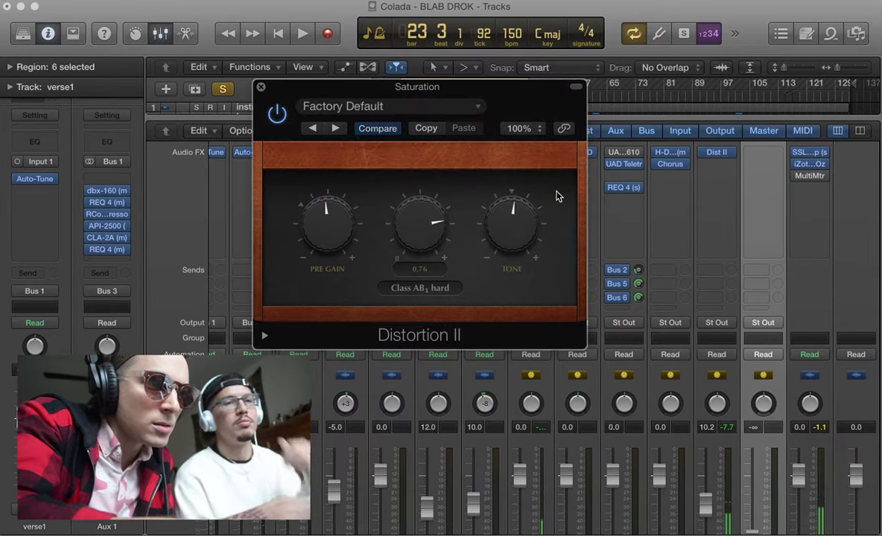
Move the Distortion II window down, start the cycle range at bar 9 and play the loop.
key("space")
left_click_drag(468, 89, 501, 167)
key("space")
left_click(436, 98)
left_click(403, 84)
key("space")
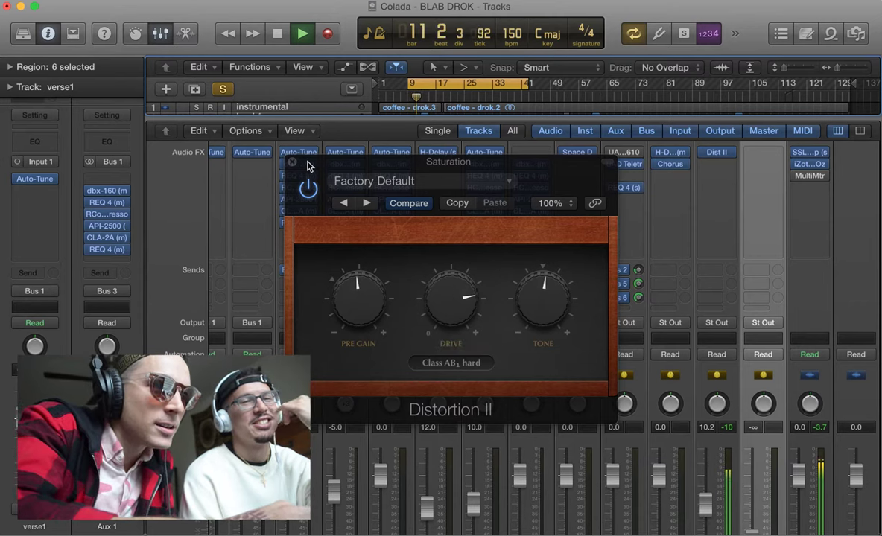
Set the Distortion II pre gain to 6.5 dB, replay the loop and close the effect window.
left_click_drag(359, 295, 356, 300)
key("space")
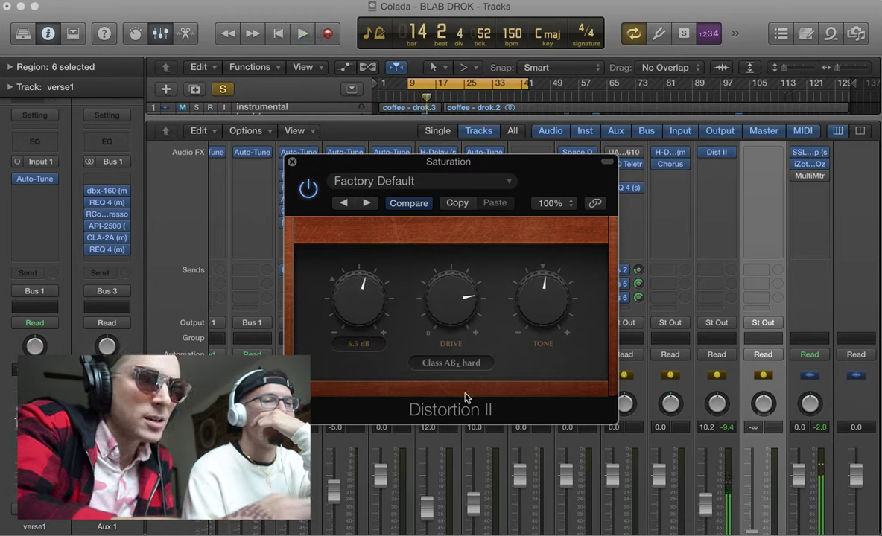
mouse_move(456, 314)
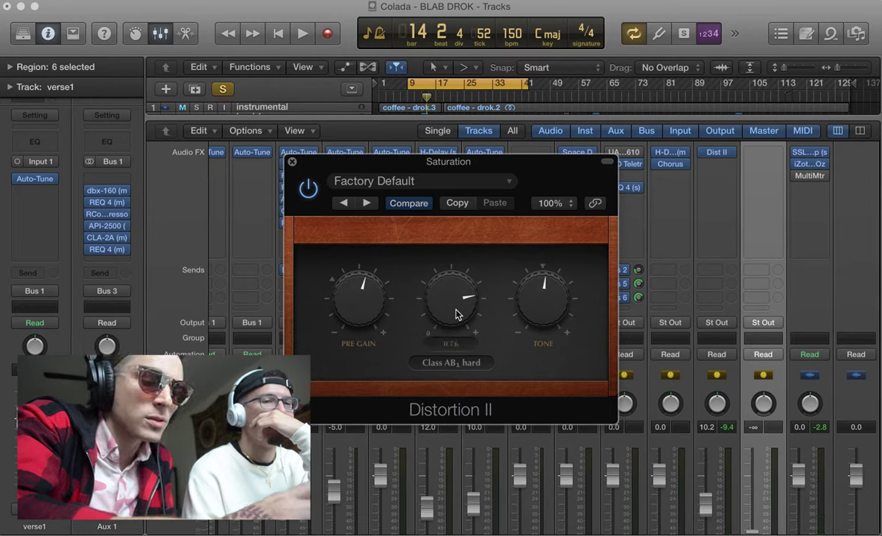
key("space")
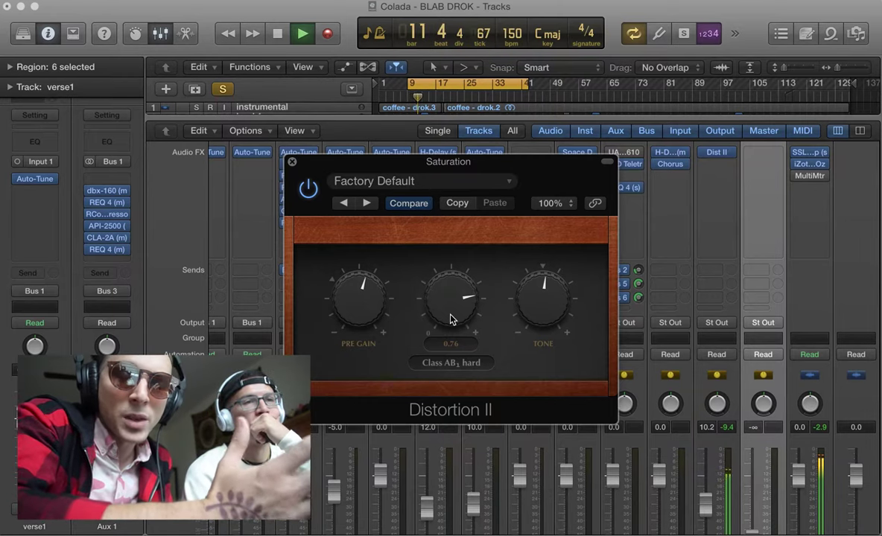
left_click(292, 162)
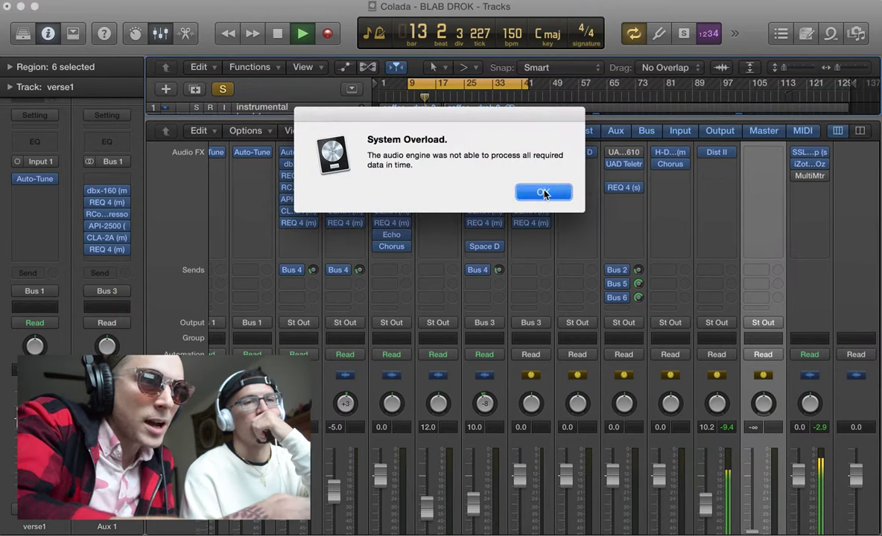
Insert a stereo Channel EQ after Distortion II on the Saturation channel.
left_click(544, 191)
left_click(714, 165)
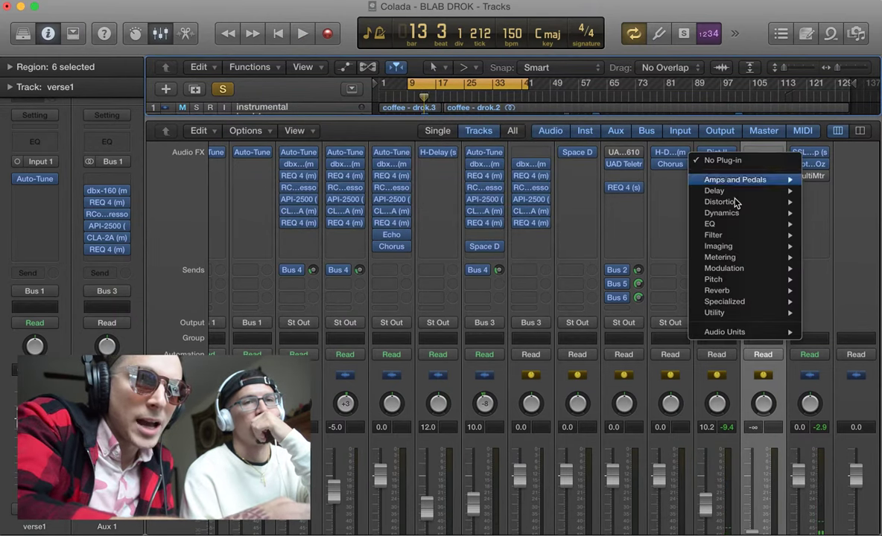
mouse_move(741, 225)
mouse_move(667, 227)
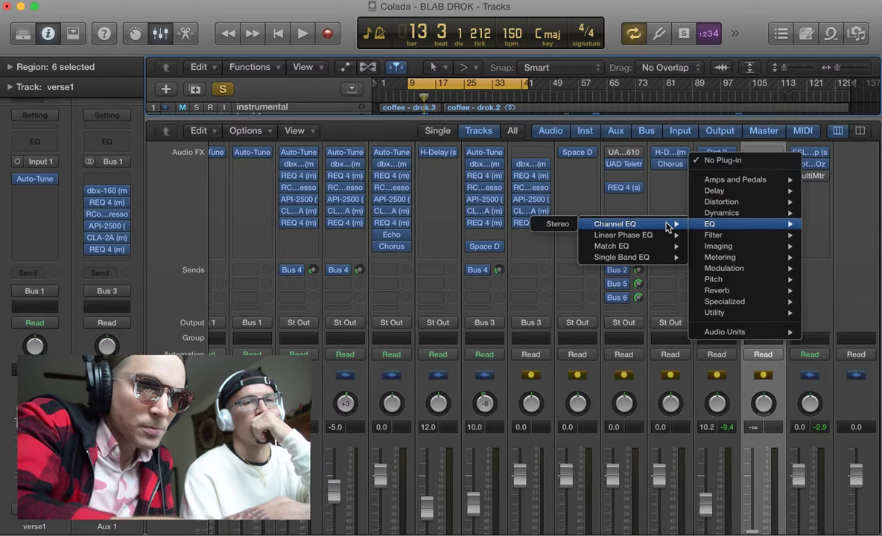
left_click(551, 224)
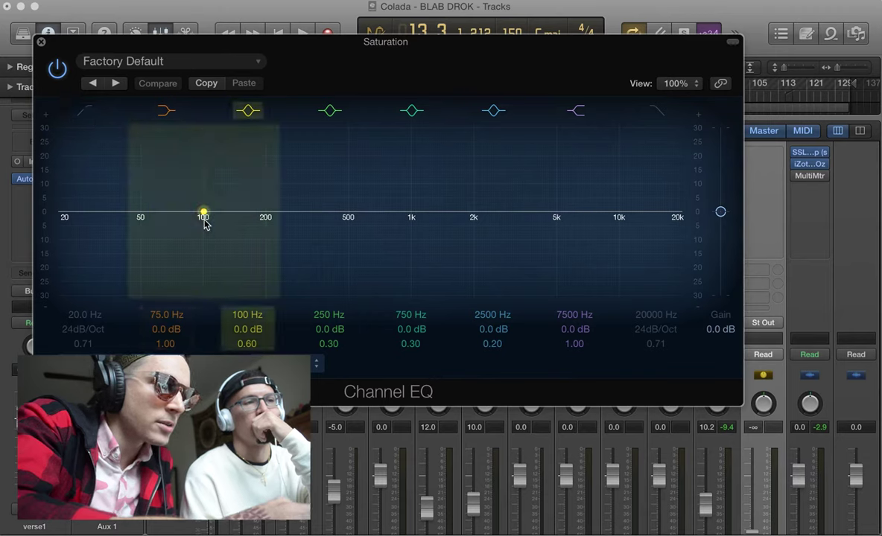
Cut the lows in the Channel EQ with the low shelf at 540 Hz and -24 dB, and audition the result.
left_click_drag(177, 212, 368, 370)
key("space")
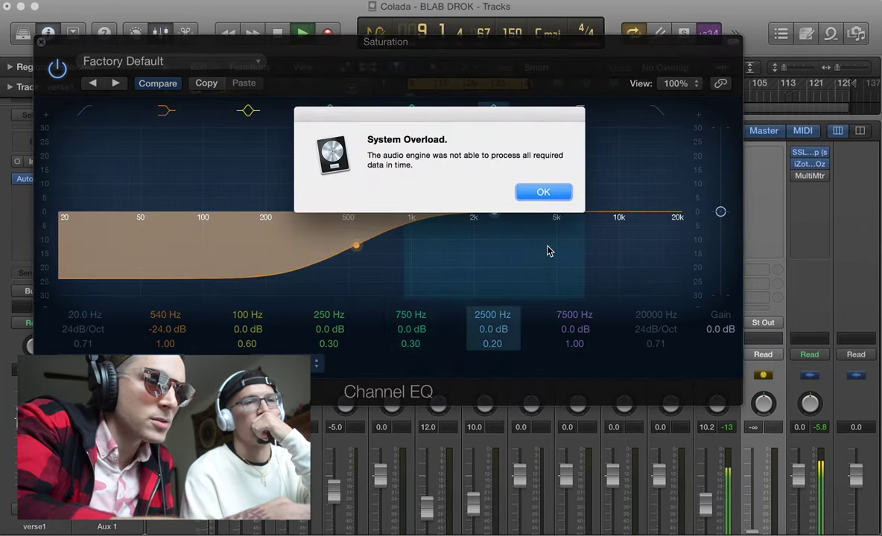
left_click(551, 191)
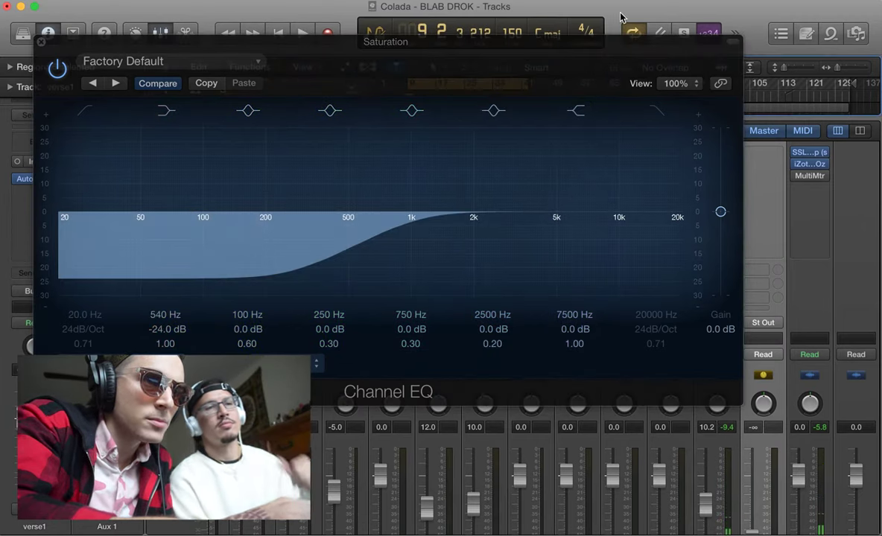
During playback, move the Channel EQ low shelf to 330 Hz and boost the high shelf by 5.5 dB at 6800 Hz.
key("space")
left_click_drag(356, 248, 308, 250)
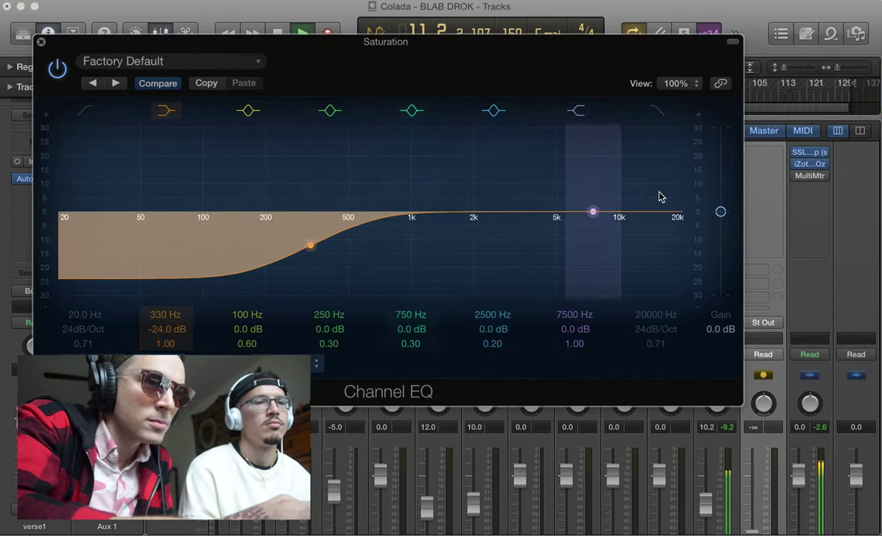
left_click_drag(593, 212, 582, 198)
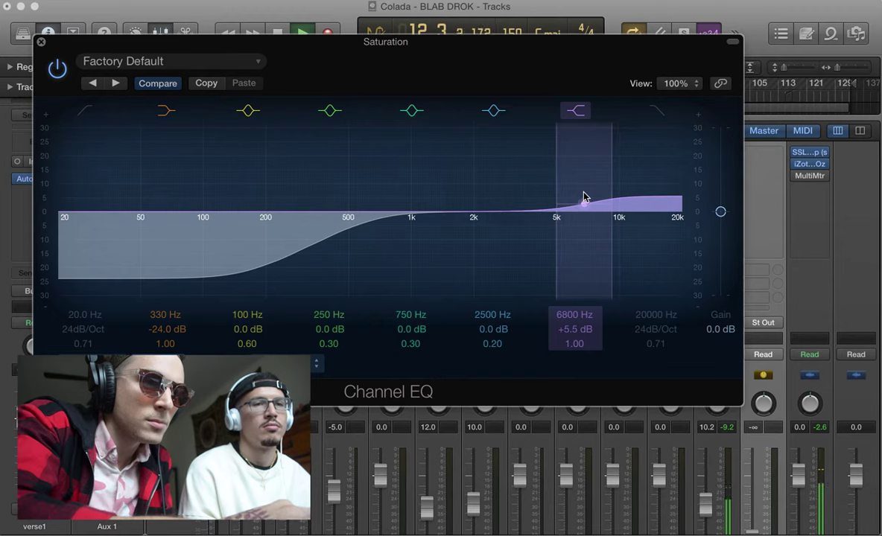
Add a narrow Channel EQ peak of +3.5 dB at 1600 Hz with a Q of 3.20 and close the effect window.
mouse_move(494, 212)
left_mouse_down()
mouse_move(487, 202)
mouse_move(507, 203)
left_mouse_up()
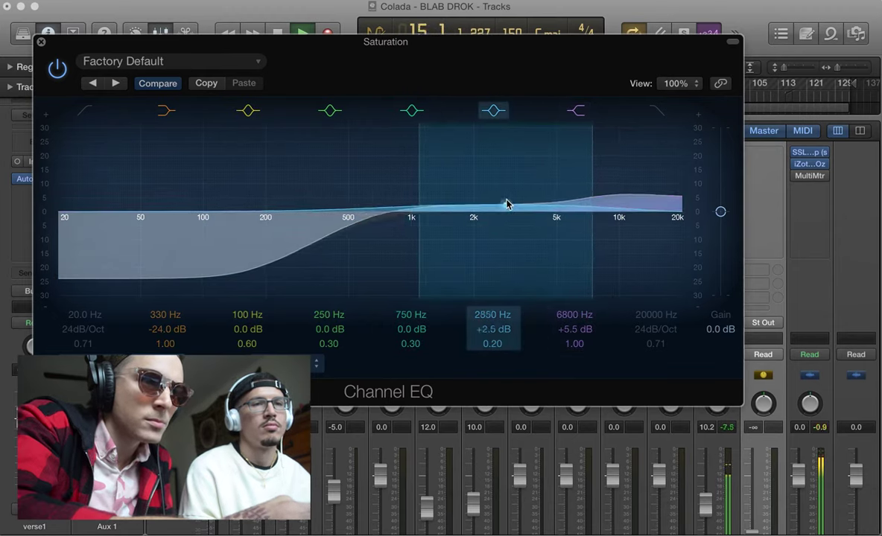
left_click(536, 195)
mouse_move(492, 343)
left_mouse_down()
mouse_move(506, 353)
mouse_move(502, 345)
left_mouse_up()
key("space")
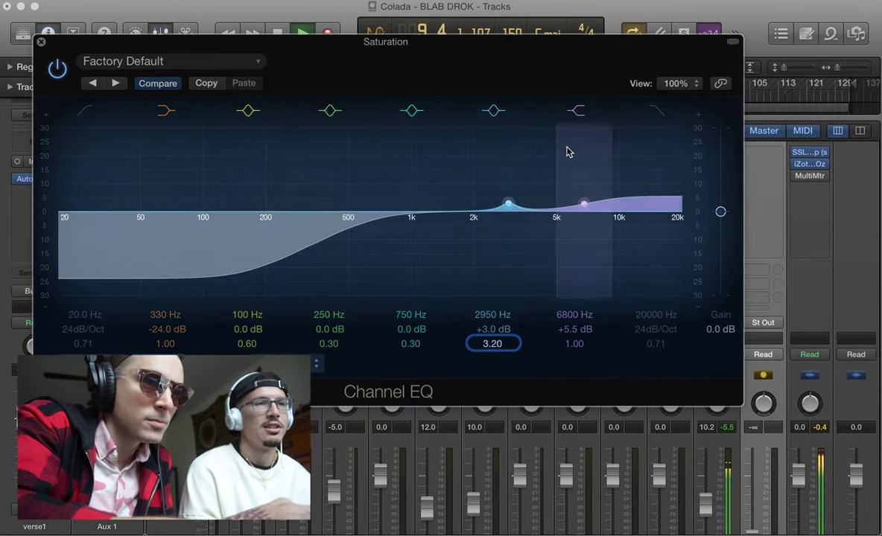
left_click_drag(476, 197, 454, 205)
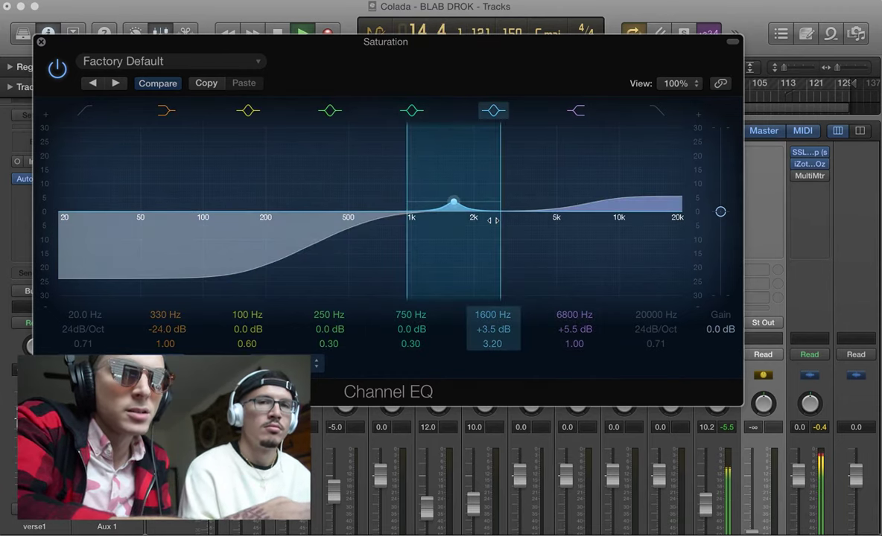
left_click(41, 44)
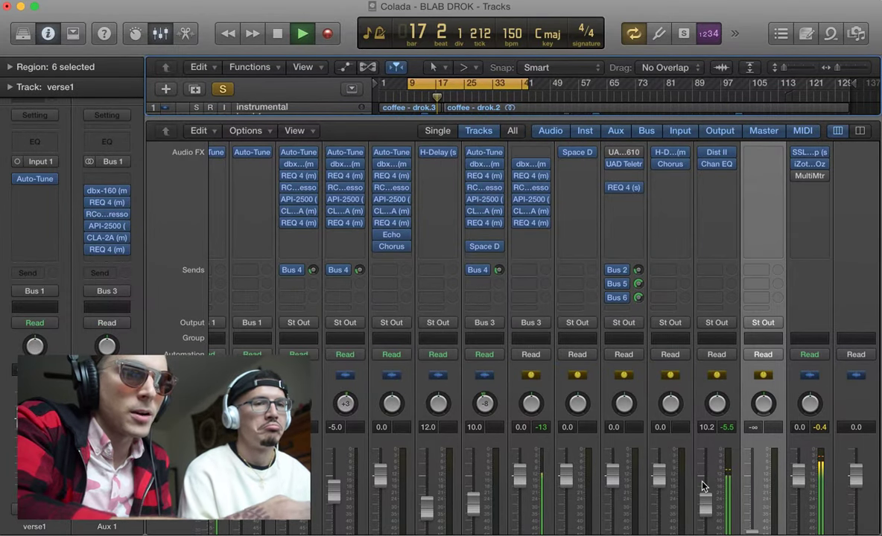
Blend the Saturation channel into the mix from silence, comparing it with mute, and set its volume to -20.5 dB.
scroll(703, 480, "down", 3)
left_click_drag(706, 458, 717, 492)
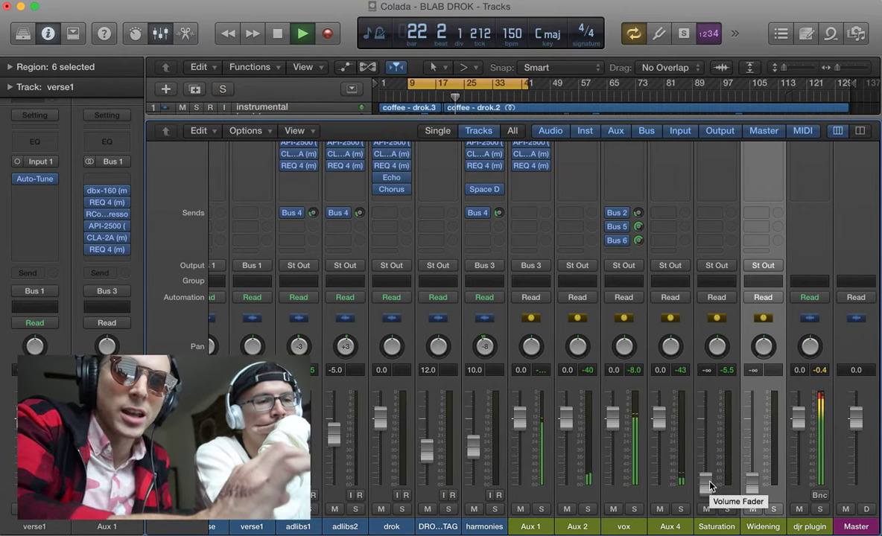
left_click_drag(708, 483, 706, 463)
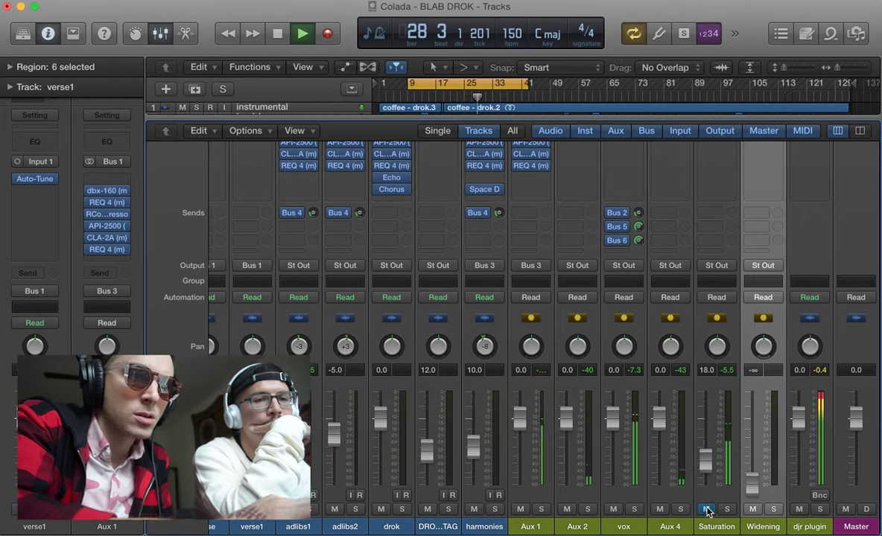
left_click(706, 510)
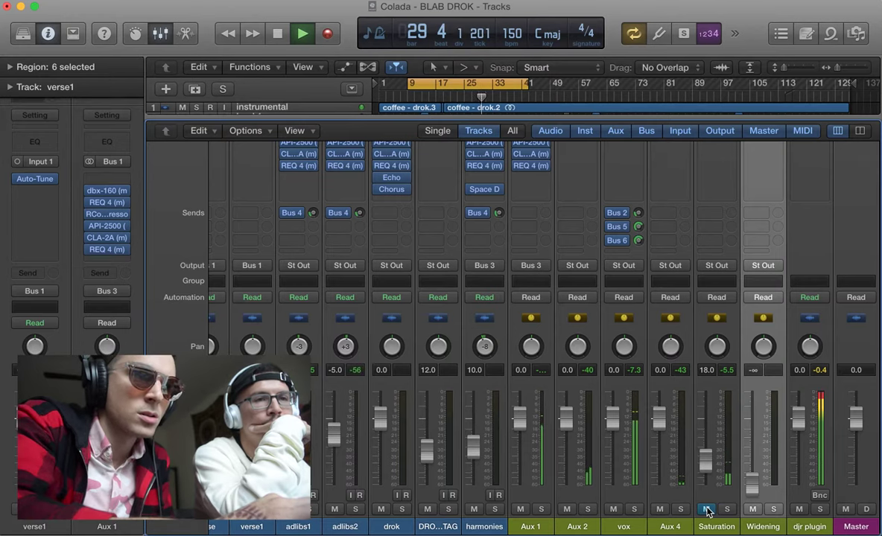
left_click_drag(705, 464, 709, 472)
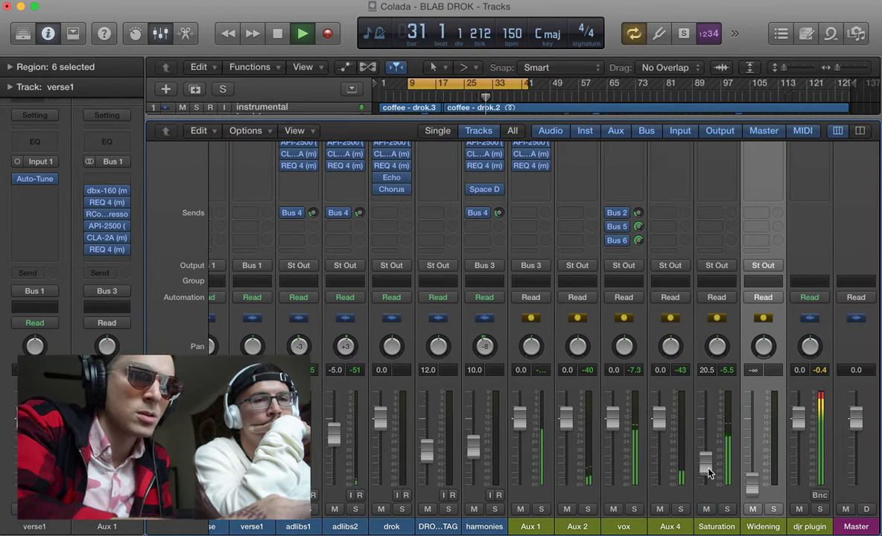
Compare the mix with the Saturation channel muted and unmuted, and stop playback.
left_click(705, 510)
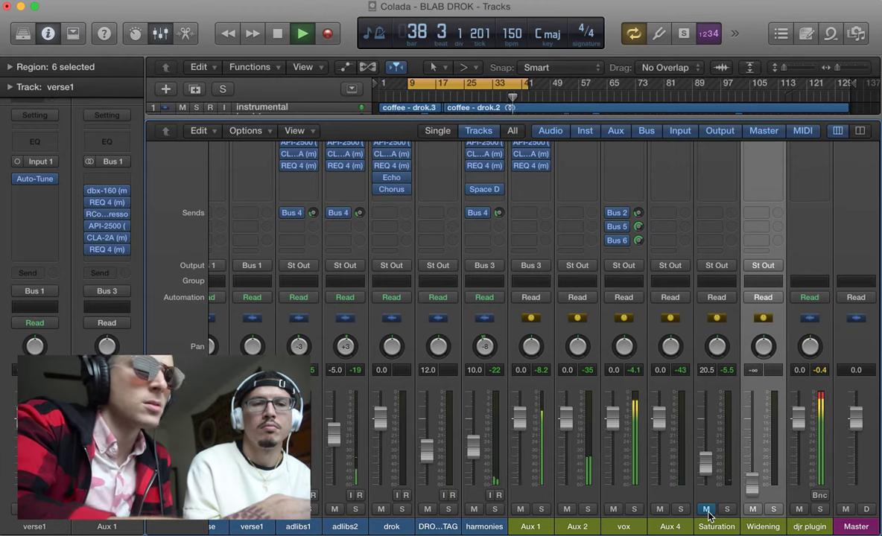
left_click(706, 511)
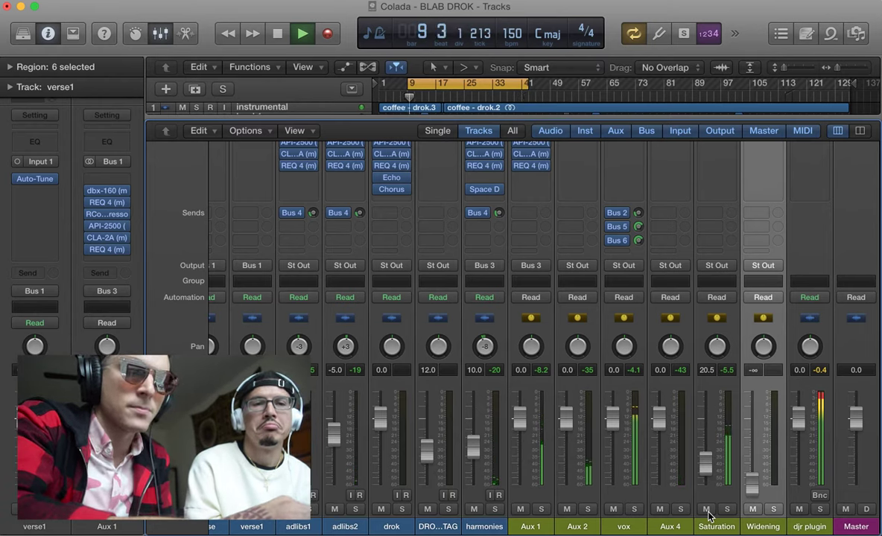
key("space")
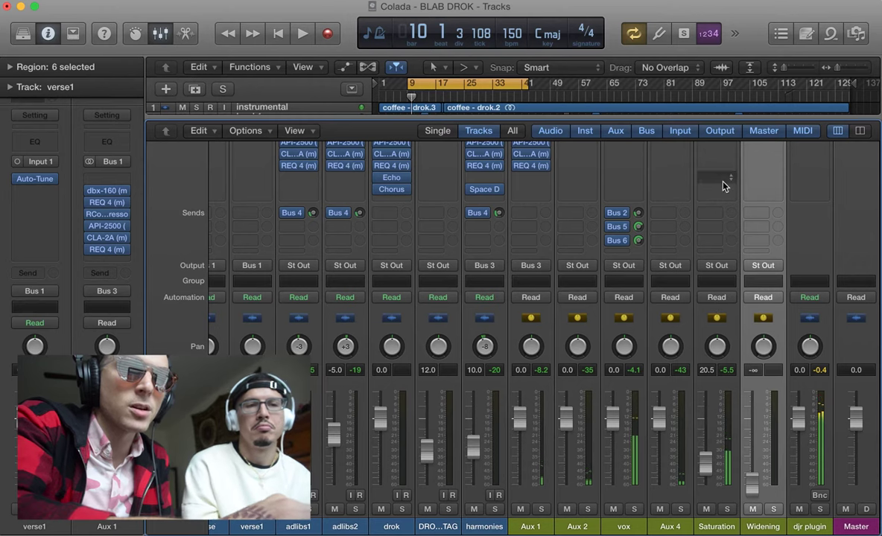
Bypass Distortion II and Channel EQ on the Saturation channel and insert the stereo Waves Aphex Vintage Exciter after them.
scroll(722, 184, "up", 5)
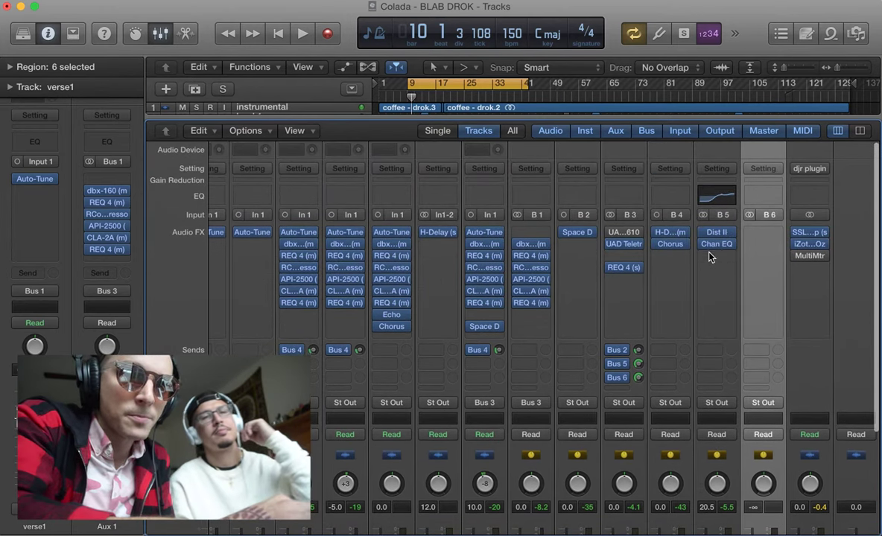
left_click(707, 245)
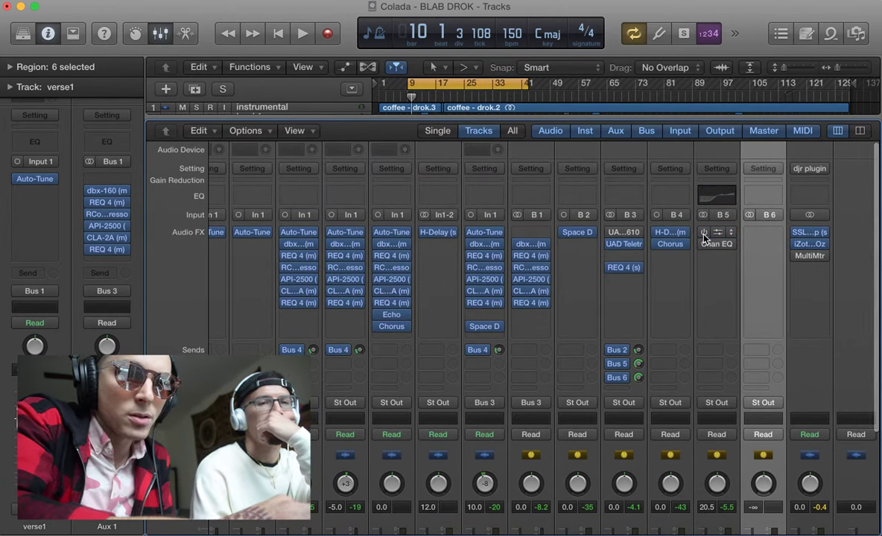
left_click(721, 259)
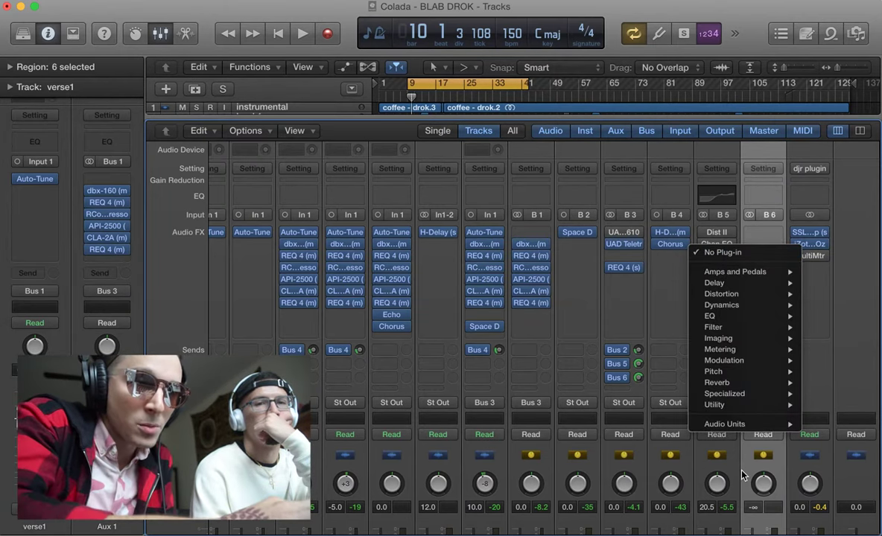
mouse_move(744, 429)
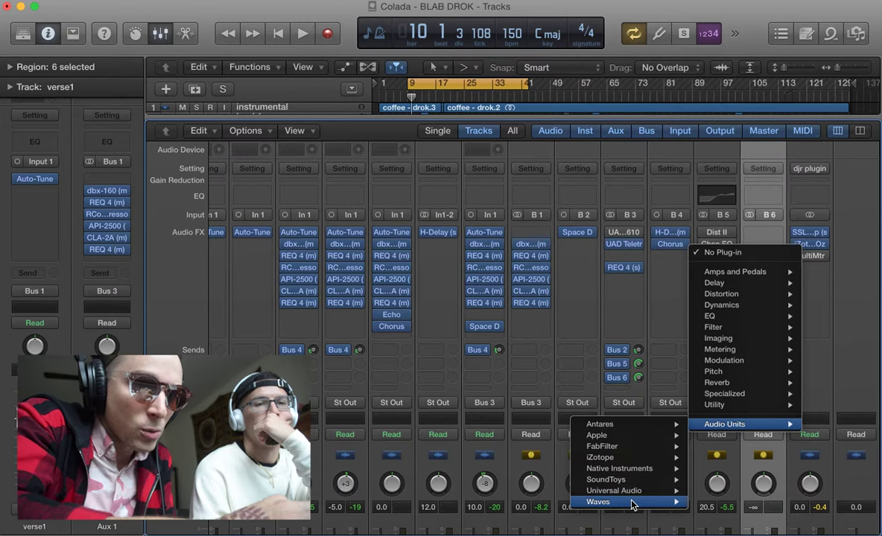
mouse_move(633, 502)
mouse_move(456, 118)
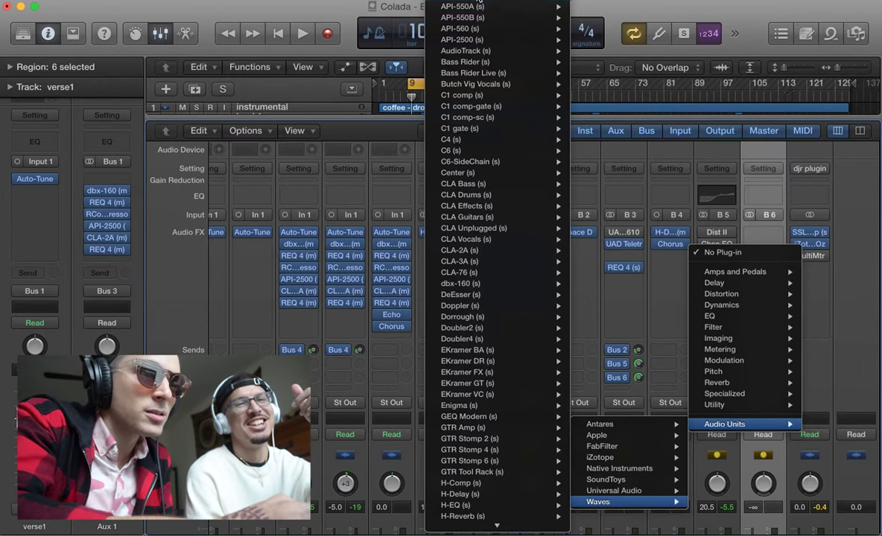
left_click(461, 7)
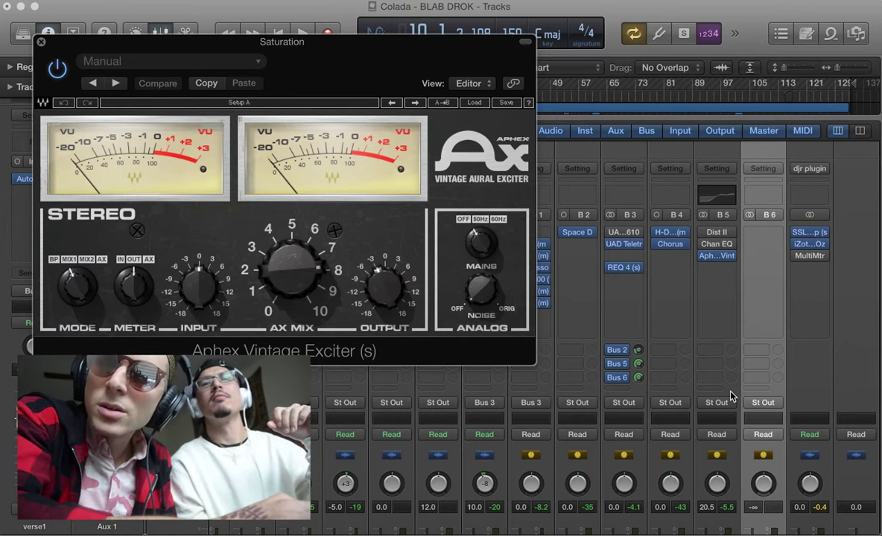
Set the Aphex Vintage Exciter's AX Mix to 10.00 and move its window up, clear of the mixer faders.
left_click_drag(345, 52, 412, 55)
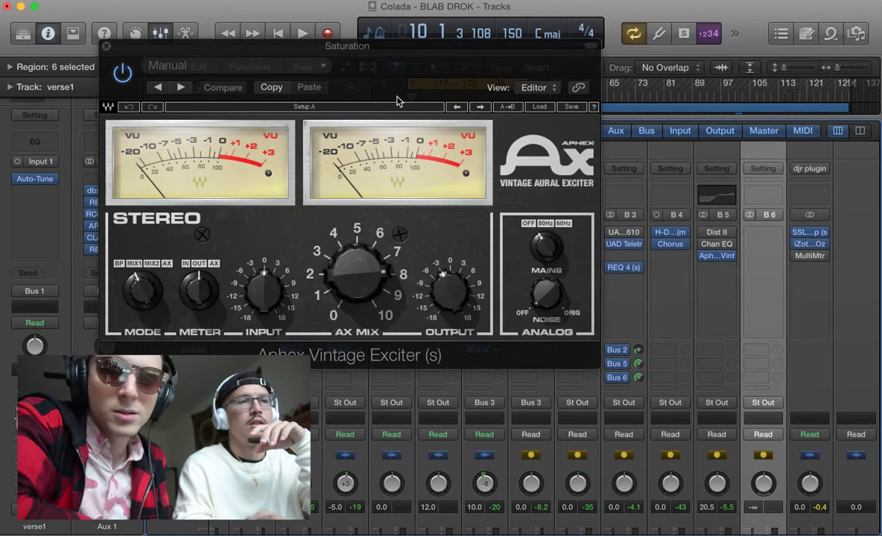
left_click_drag(335, 52, 423, 78)
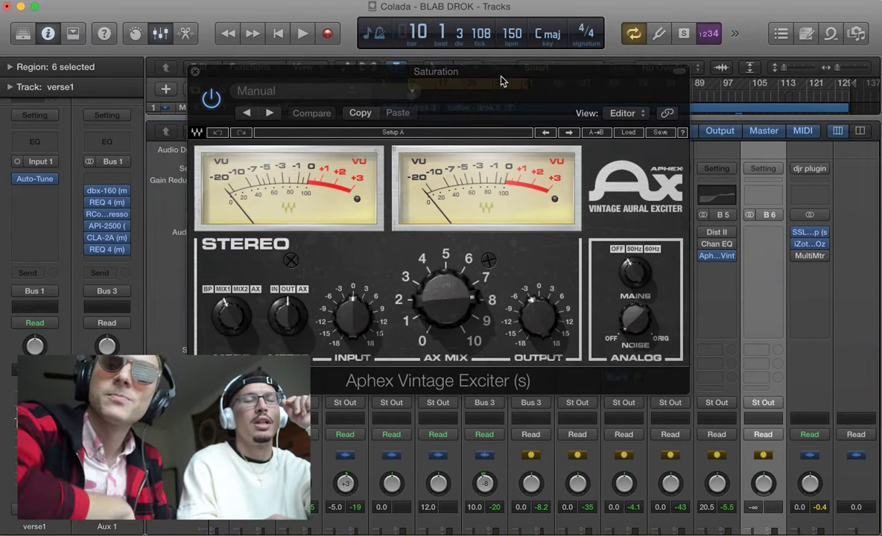
left_click_drag(463, 69, 557, 80)
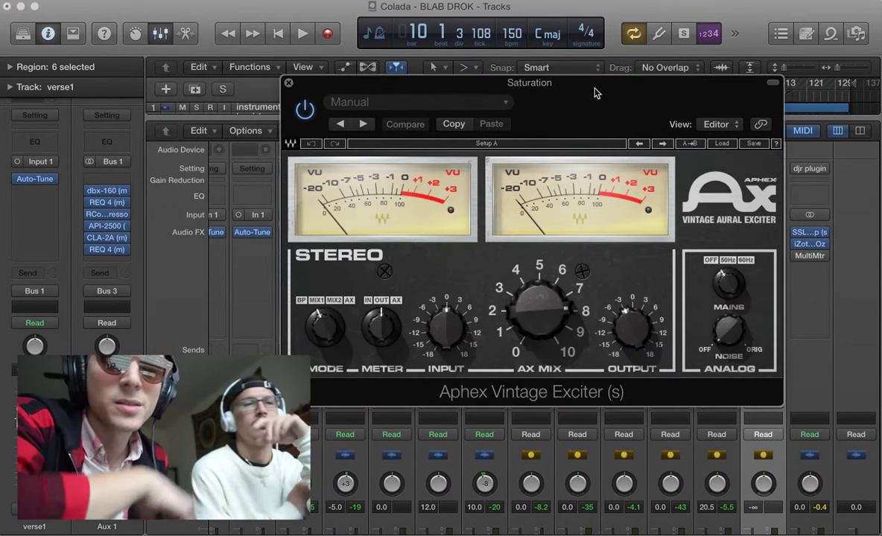
left_click_drag(595, 93, 537, 92)
left_click_drag(494, 295, 495, 322)
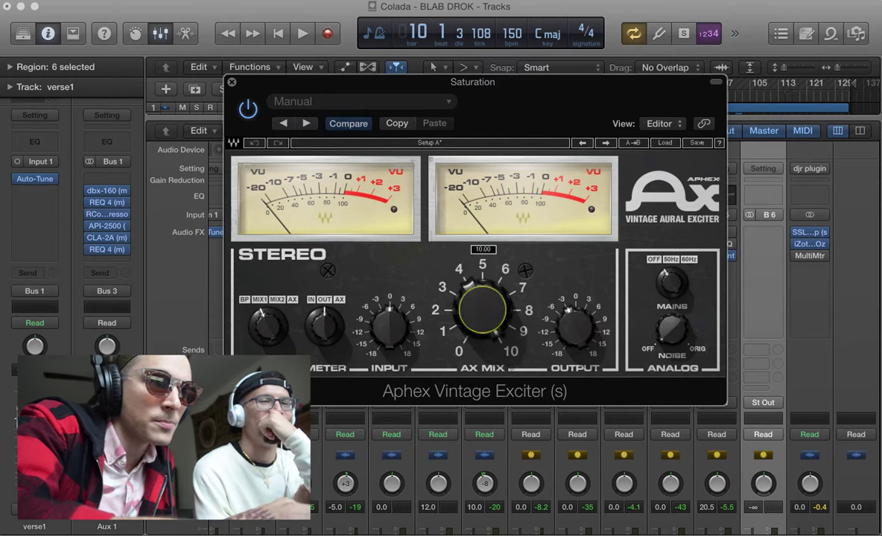
left_click_drag(579, 89, 466, 14)
Solo the Saturation channel, play the loop, raise its volume to -3.9 dB and set AX Mix to 9.82.
scroll(689, 438, "down", 5)
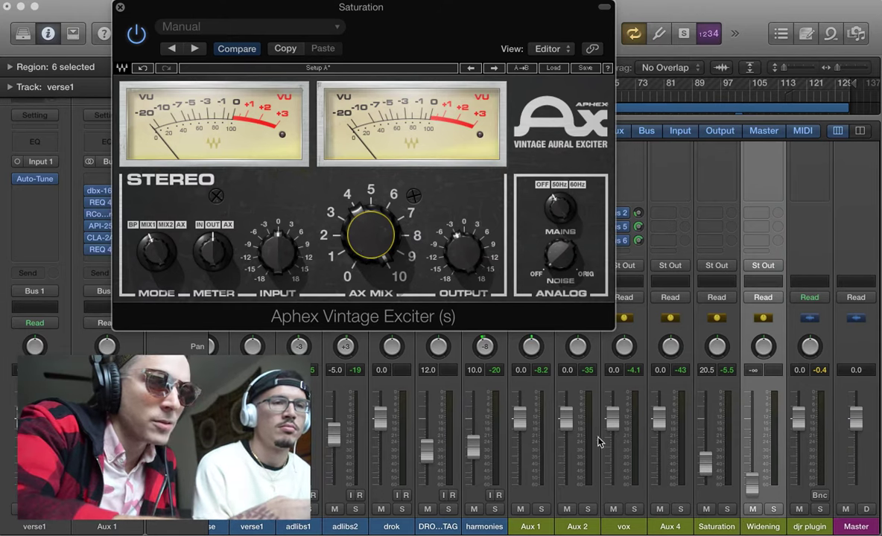
left_click(727, 510)
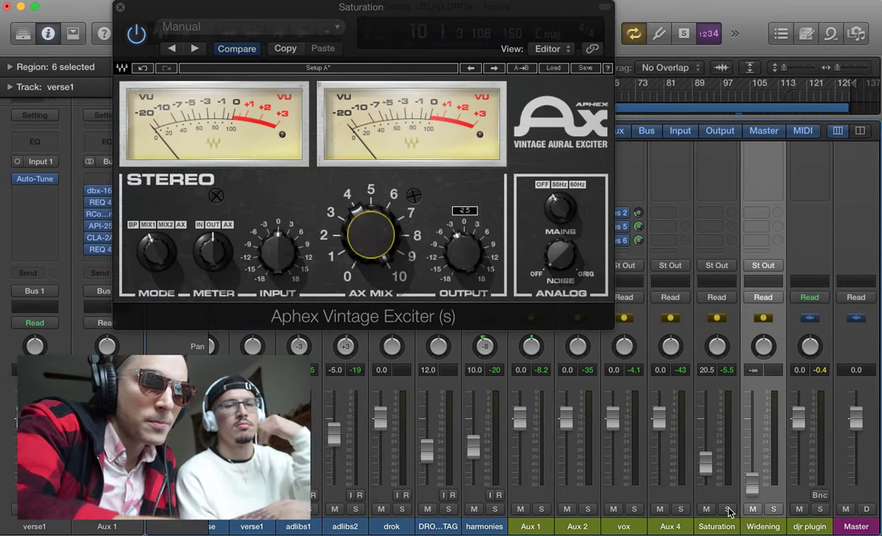
key("space")
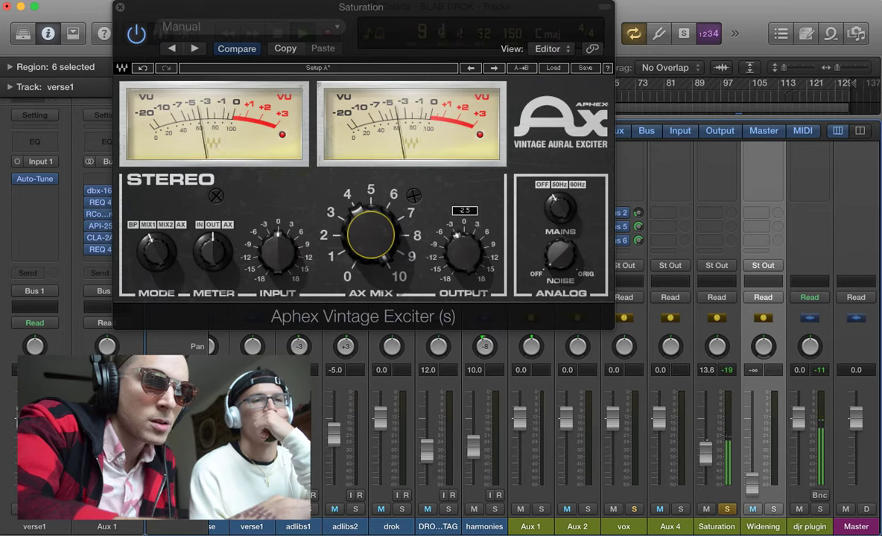
left_click_drag(706, 460, 707, 403)
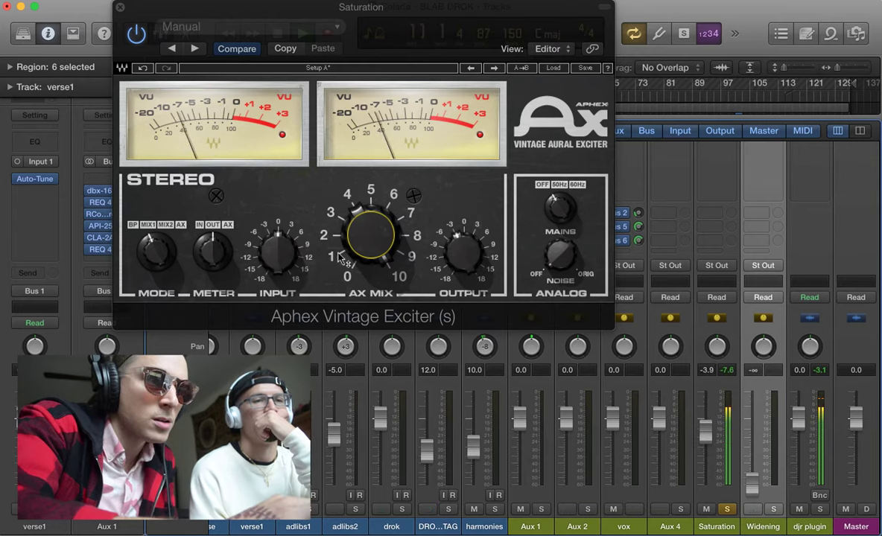
mouse_move(370, 234)
left_mouse_down()
mouse_move(370, 218)
mouse_move(375, 240)
mouse_move(371, 216)
mouse_move(369, 242)
left_mouse_up()
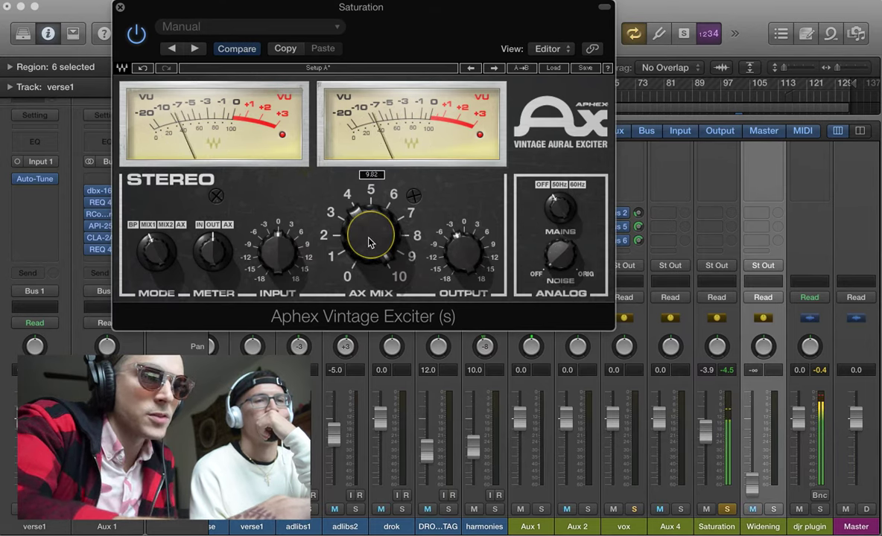
Set the exciter's input to 8.1 and its output to -10.3 while listening to the soloed channel.
mouse_move(289, 272)
left_click_drag(289, 272, 289, 237)
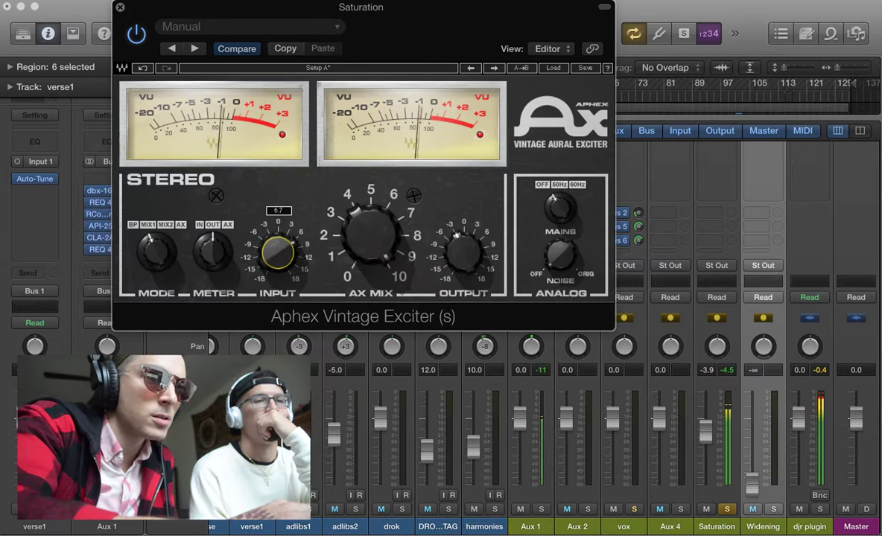
left_click_drag(464, 254, 463, 270)
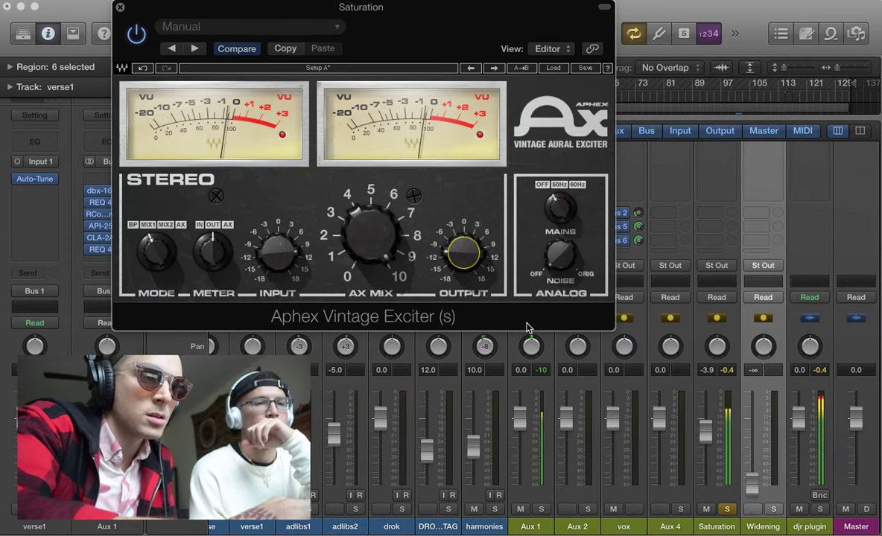
left_click(277, 253)
left_click_drag(277, 253, 428, 258)
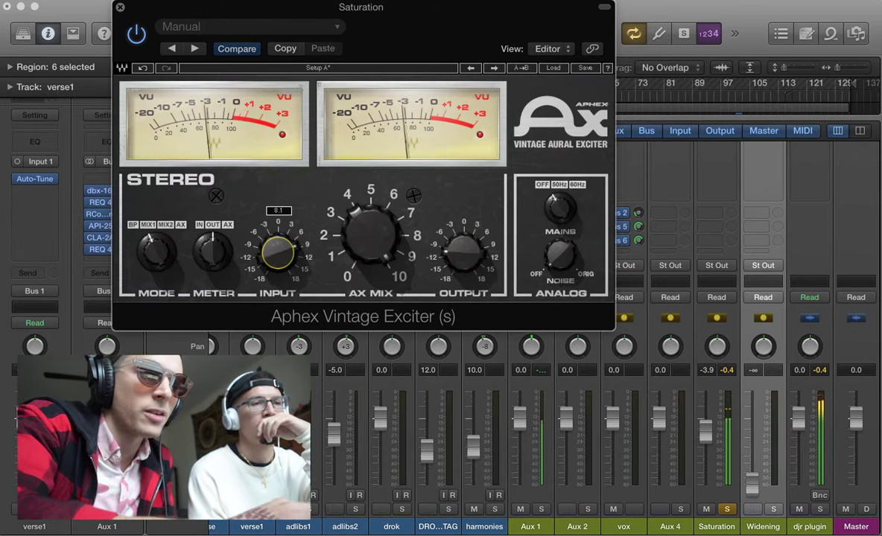
left_click(429, 256)
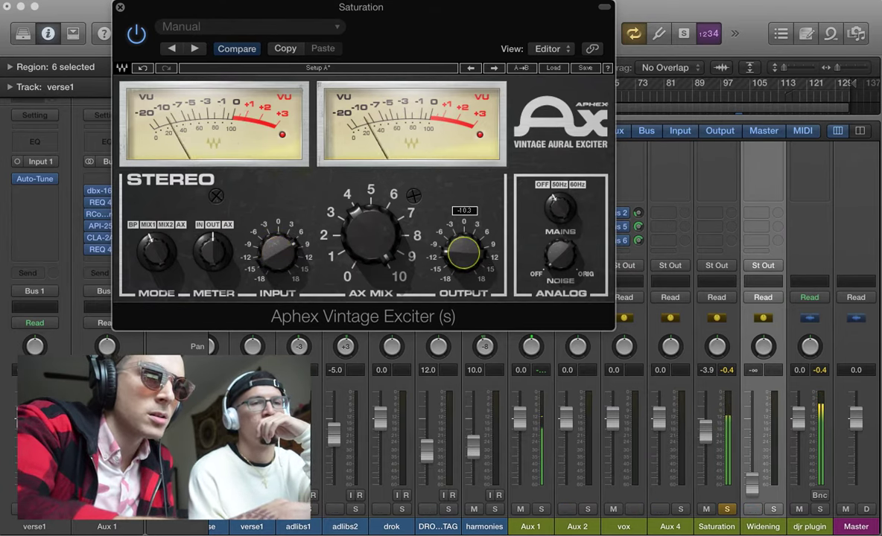
Unsolo the Saturation channel and rebalance its volume against the full mix at -14.2 dB.
left_click_drag(709, 437, 708, 466)
left_click(727, 508)
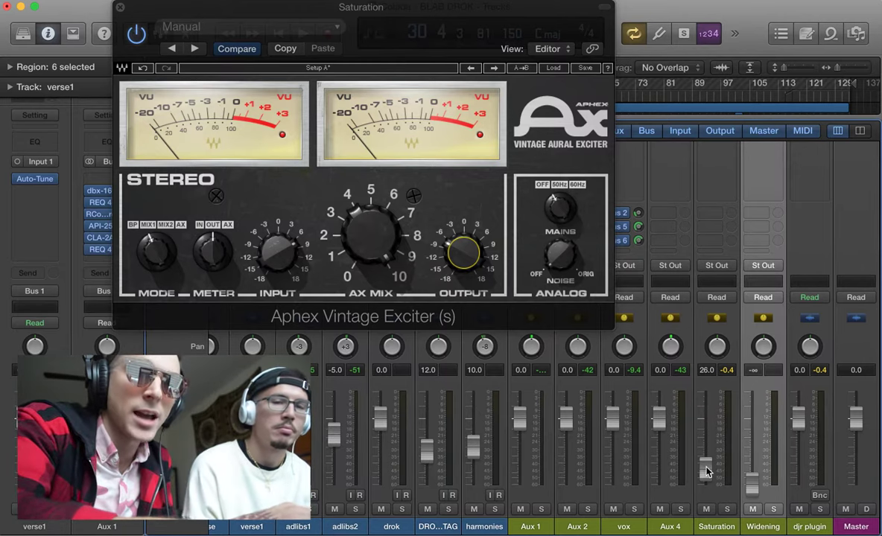
left_click_drag(708, 471, 706, 463)
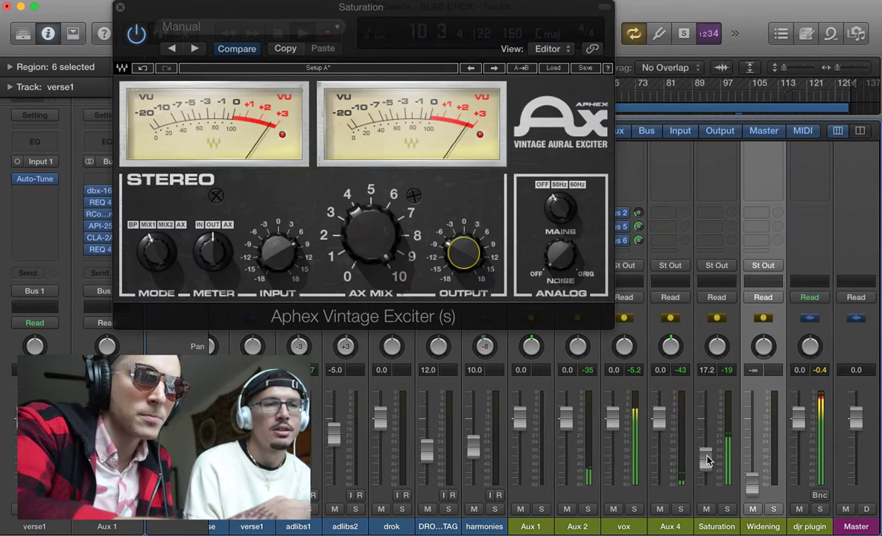
mouse_move(705, 456)
left_mouse_down()
mouse_move(705, 484)
mouse_move(705, 460)
left_mouse_up()
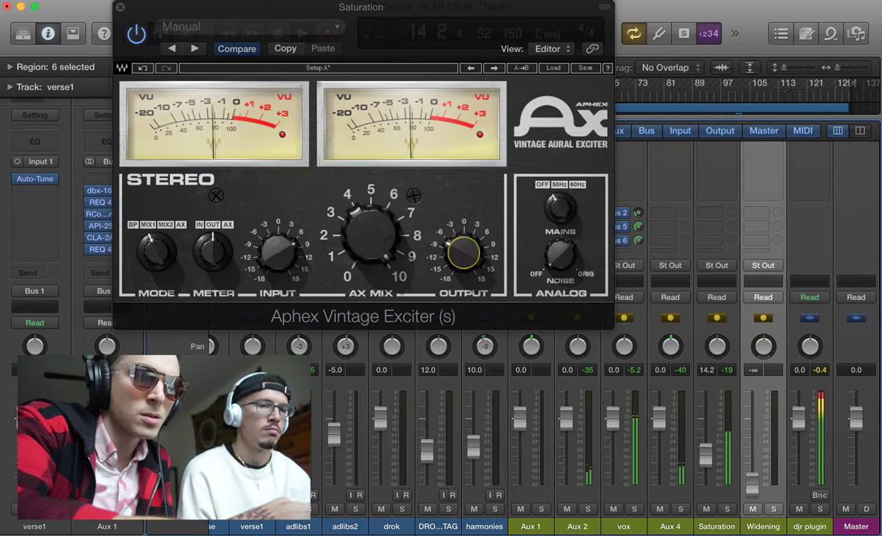
Lower the Saturation channel's volume to -20.5 dB, compare the mix with it muted and close the exciter window.
mouse_move(705, 459)
left_mouse_down()
mouse_move(705, 483)
mouse_move(705, 461)
left_mouse_up()
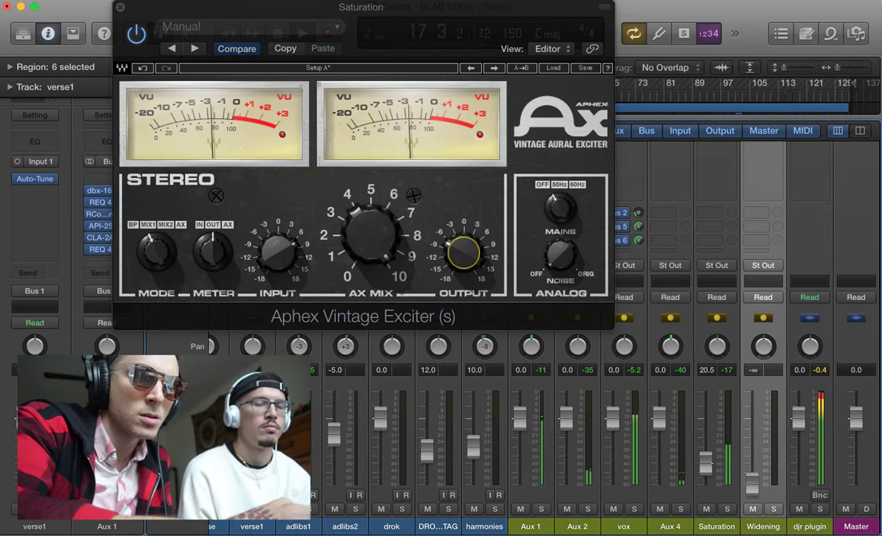
left_click(707, 510)
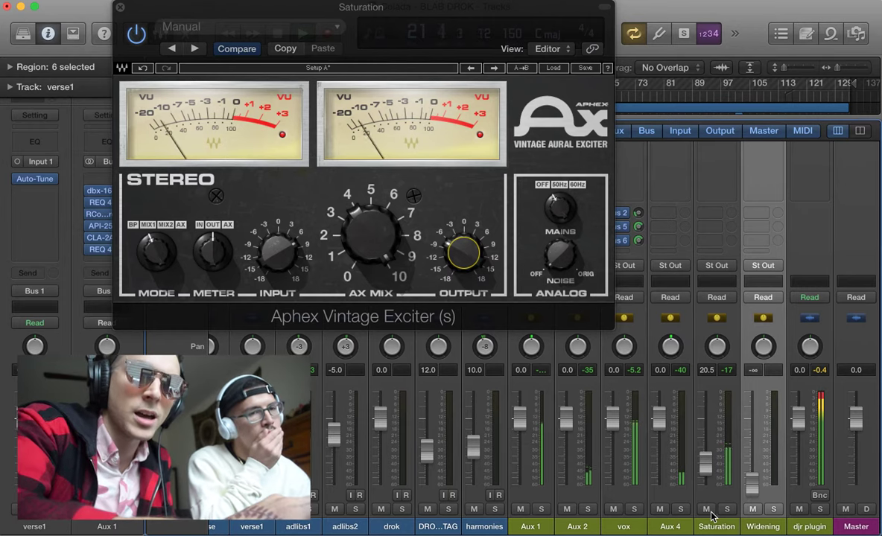
left_click(120, 7)
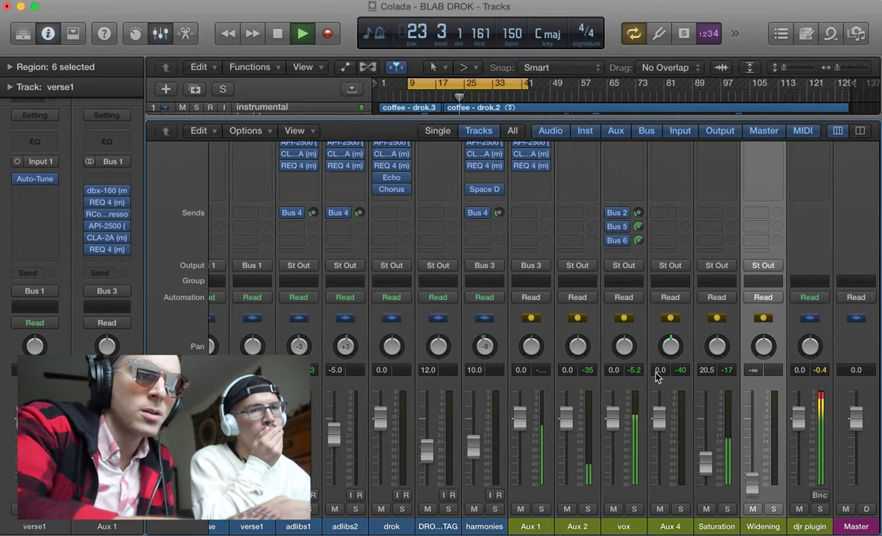
Solo the Saturation channel, dismiss the System Overload alert and stop playback.
left_click(727, 509)
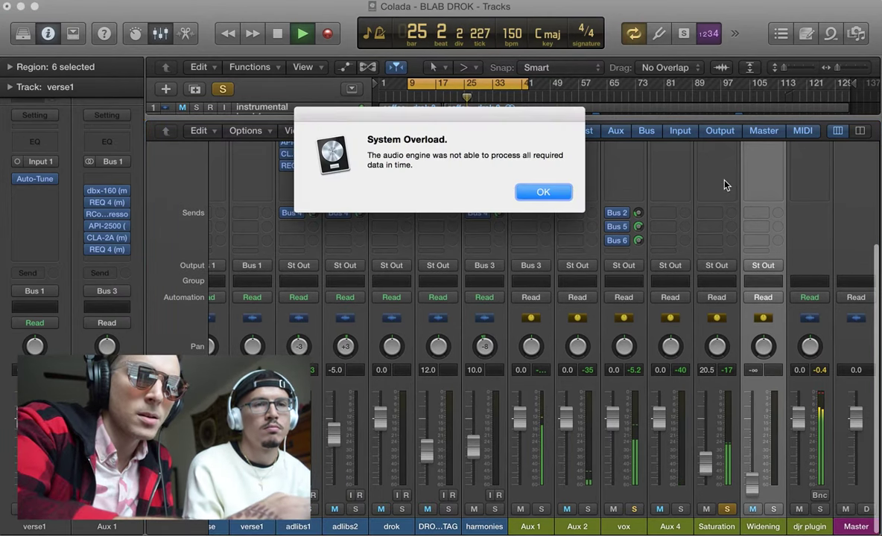
left_click(560, 193)
key("space")
Insert a stereo DeEsser after the Aphex Vintage Exciter on the Saturation channel.
scroll(795, 259, "up", 5)
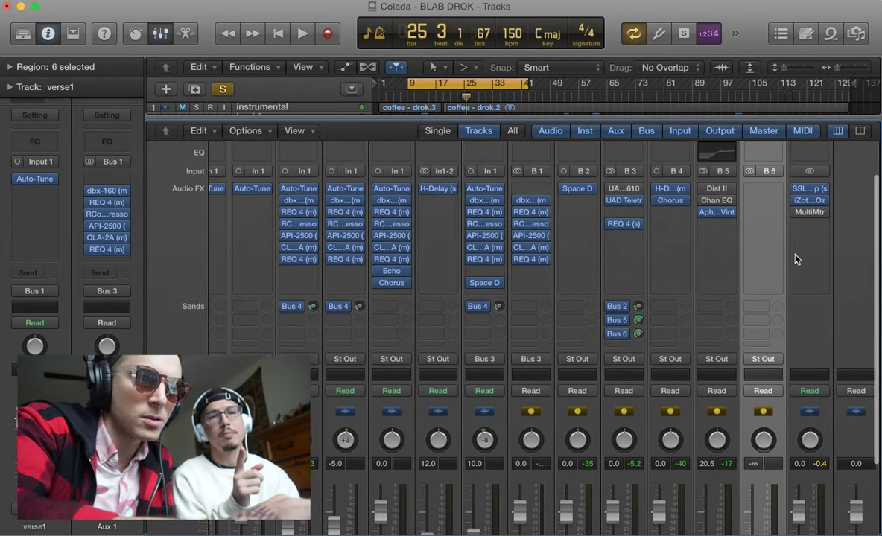
left_click(711, 231)
mouse_move(720, 275)
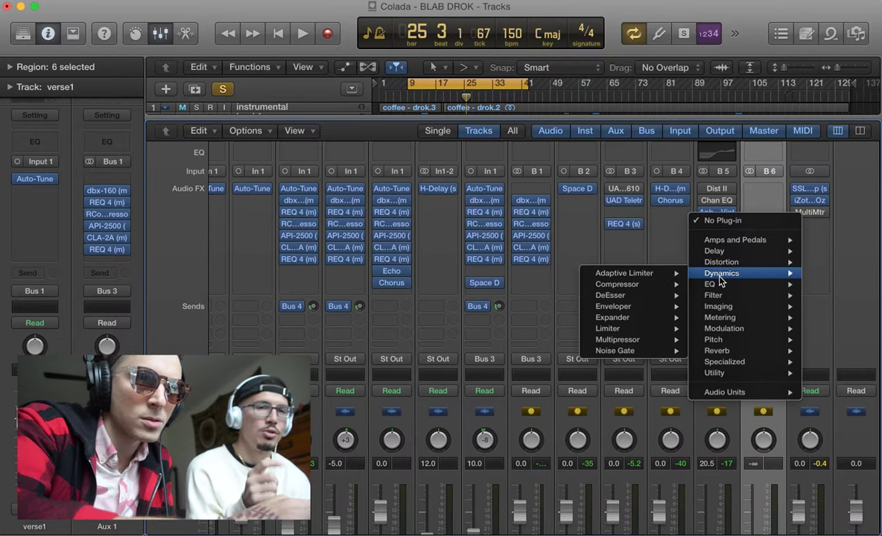
mouse_move(679, 297)
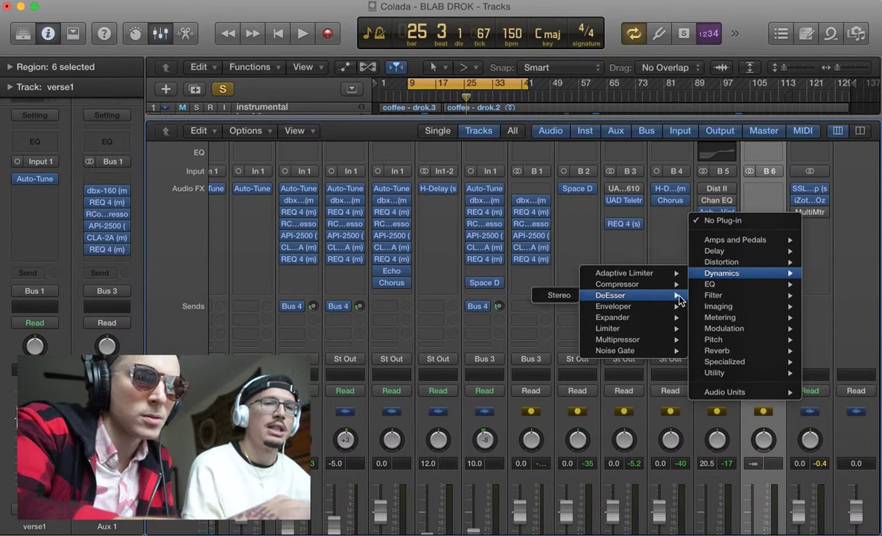
left_click(558, 297)
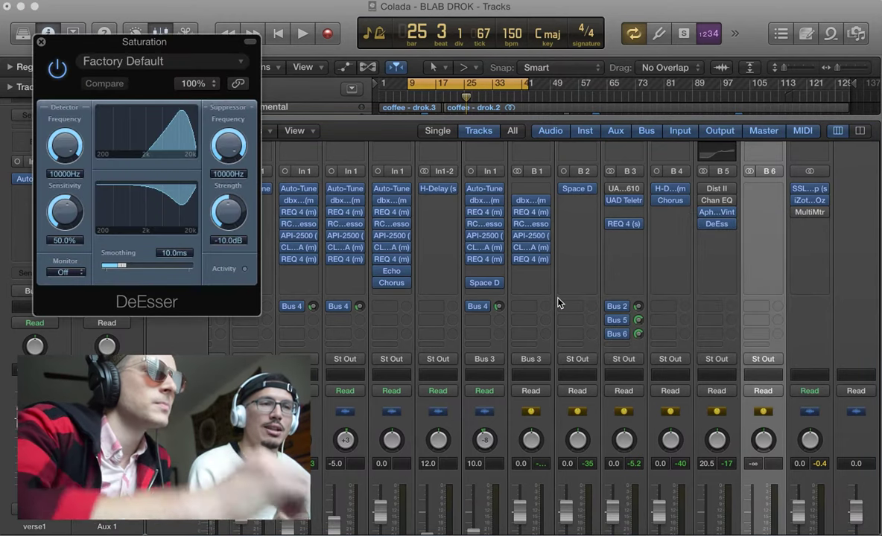
Move the DeEsser window over the middle of the mixer, clear of the Saturation channel's plug-in slots.
left_click_drag(185, 43, 494, 157)
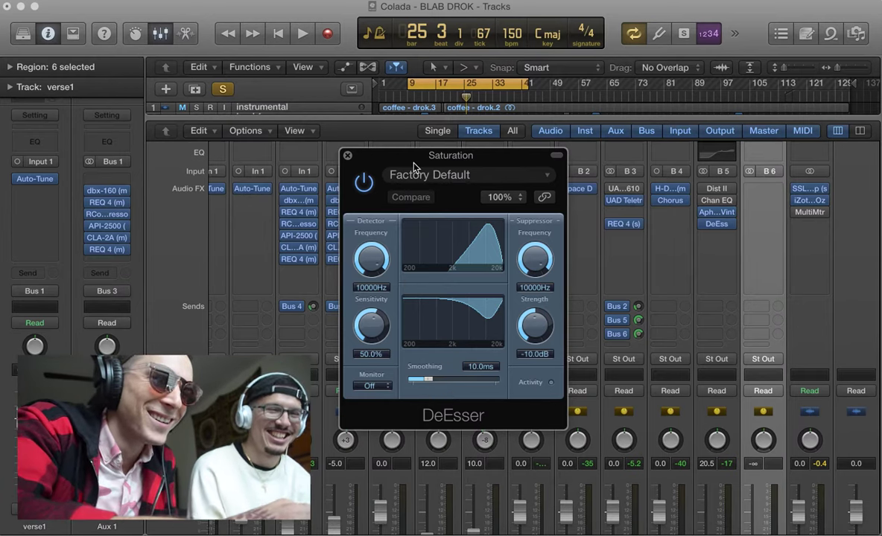
left_click_drag(427, 163, 486, 24)
scroll(677, 325, "down", 5)
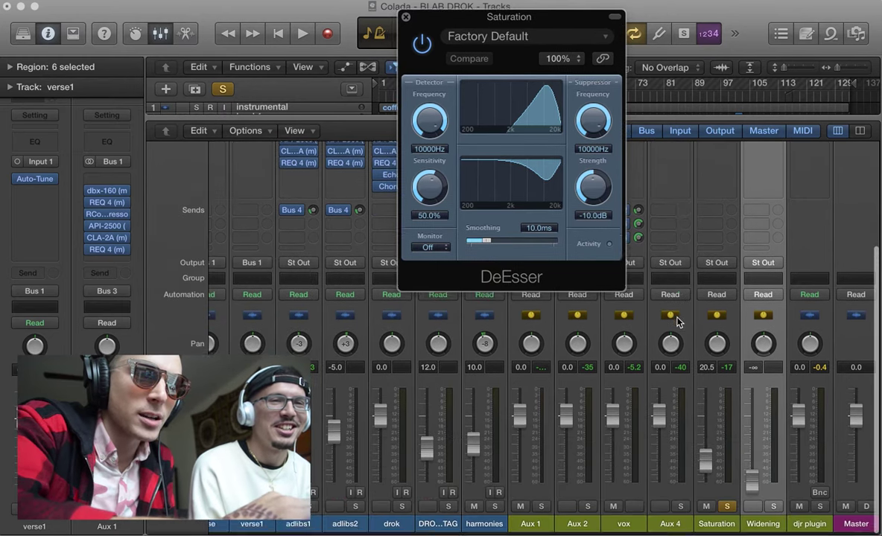
left_click_drag(528, 24, 497, 212)
scroll(700, 298, "up", 5)
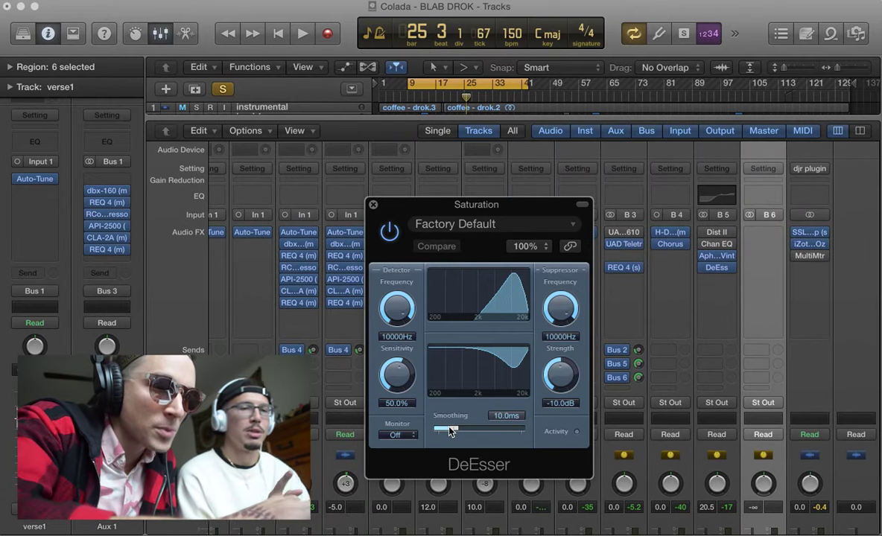
Play the soloed channel and set the DeEsser's detector frequency to 10600 Hz and sensitivity to 51%, comparing with the plug-in bypassed.
left_click_drag(396, 306, 400, 329)
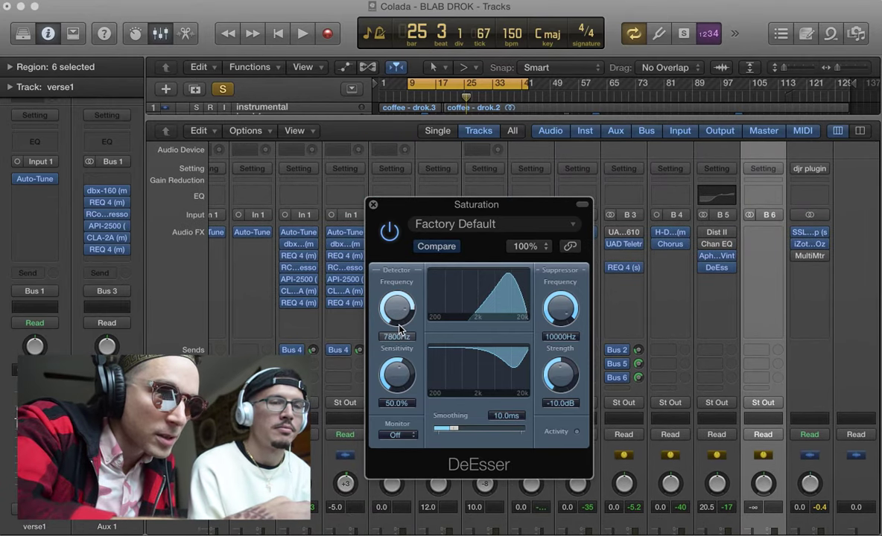
key("space")
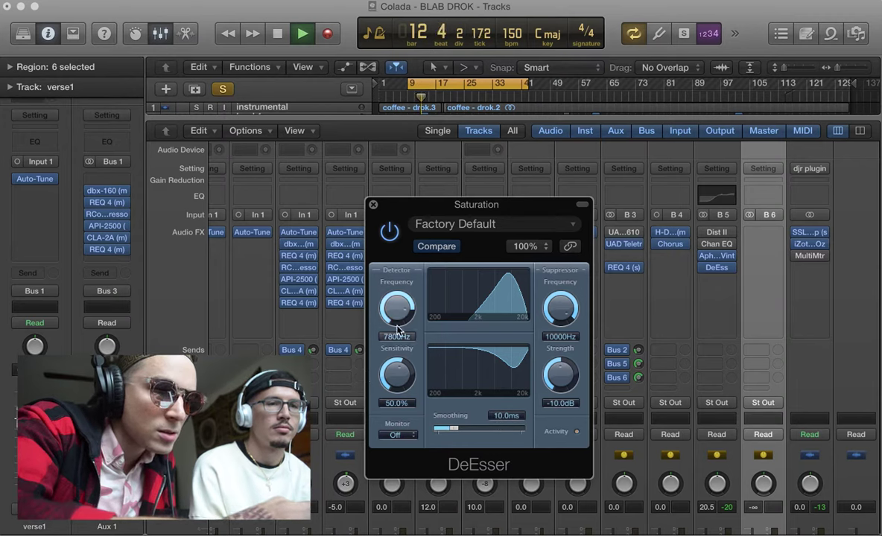
left_click_drag(397, 374, 396, 210)
left_click_drag(398, 376, 402, 405)
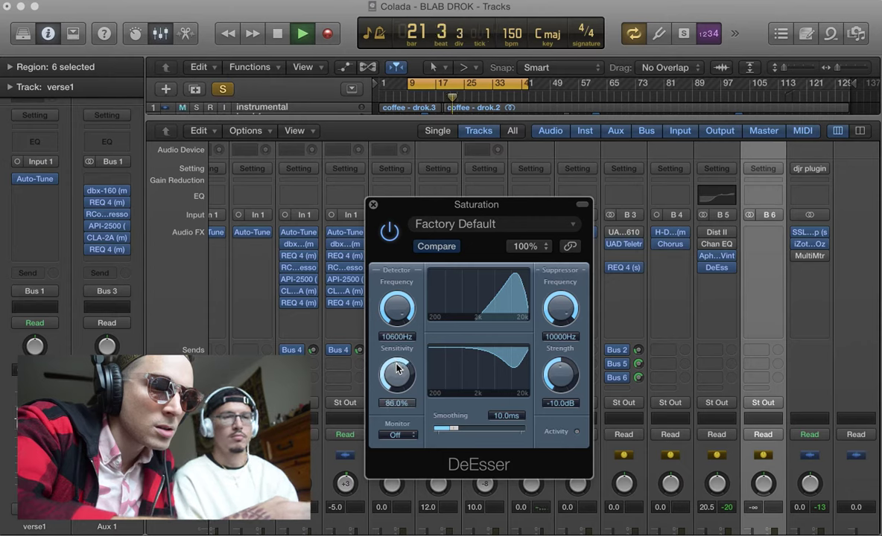
left_click(391, 231)
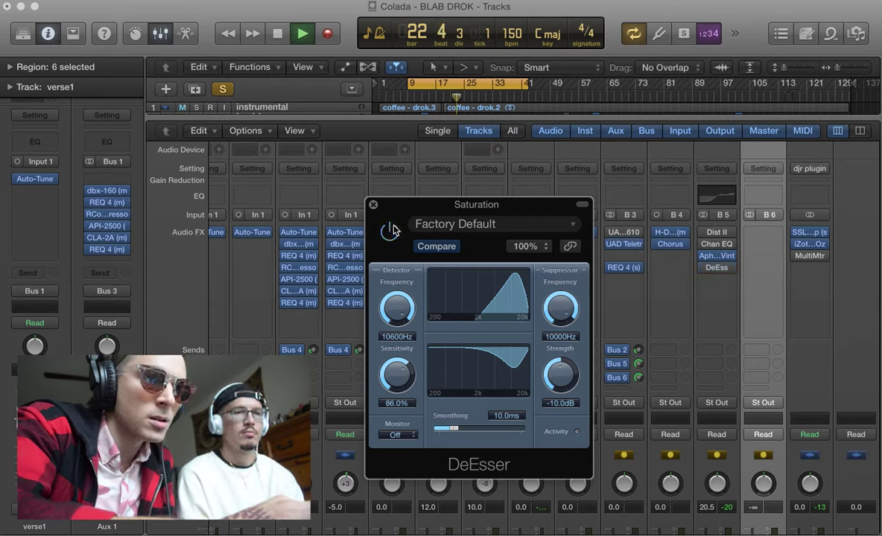
left_click(391, 231)
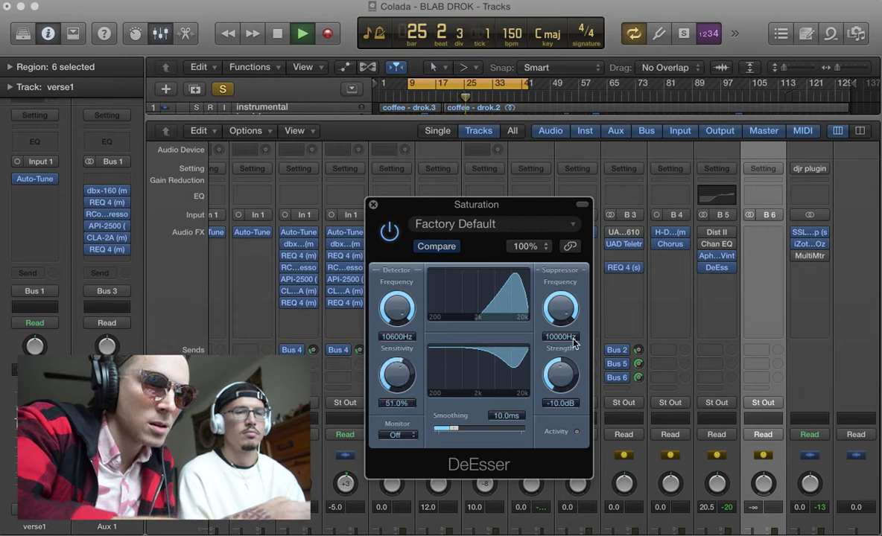
Set the DeEsser's suppressor frequency to 10300 Hz, strength to -2.5 dB and smoothing to 23.5 ms, comparing with the plug-in bypassed.
left_click_drag(560, 309, 570, 351)
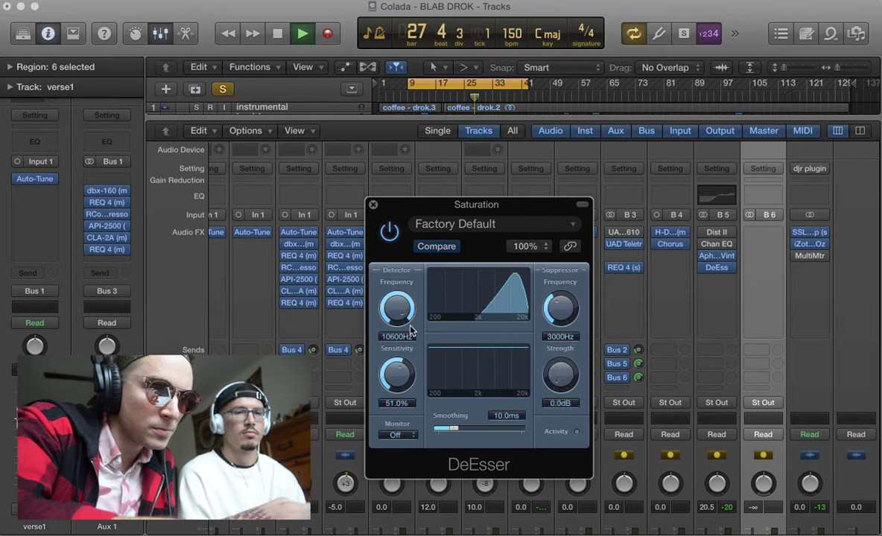
left_click_drag(564, 356, 564, 365)
left_click_drag(560, 313, 556, 272)
left_click_drag(449, 425, 477, 429)
left_click(388, 237)
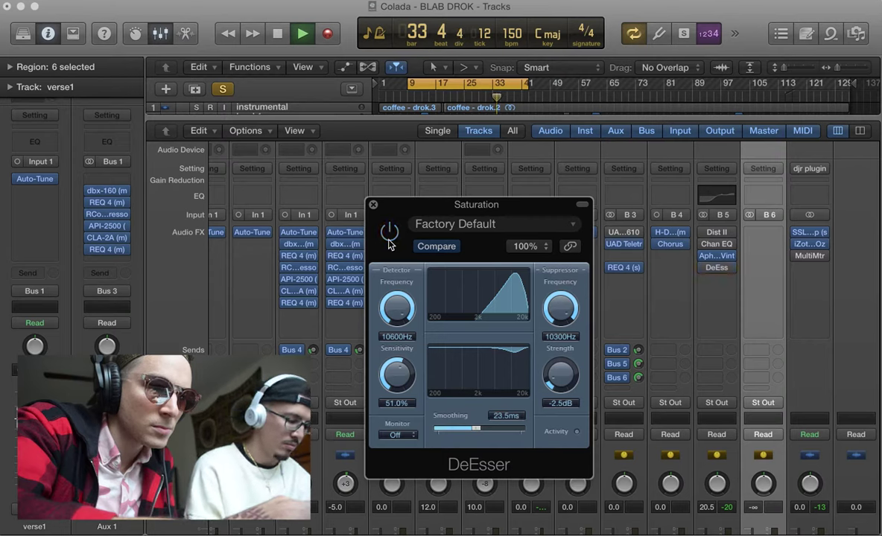
left_click(388, 237)
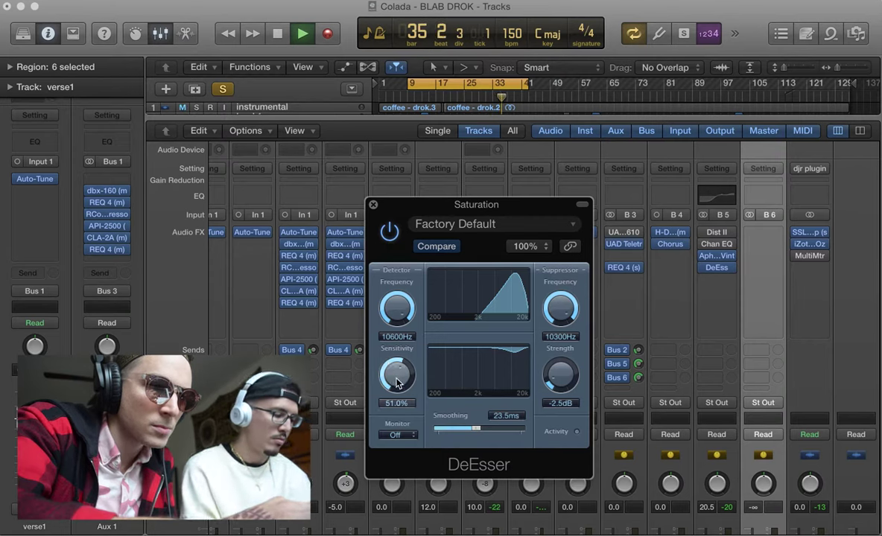
Replay the loop to audition the soloed channel with and without the DeEsser, and close the DeEsser window.
key("space")
key("space")
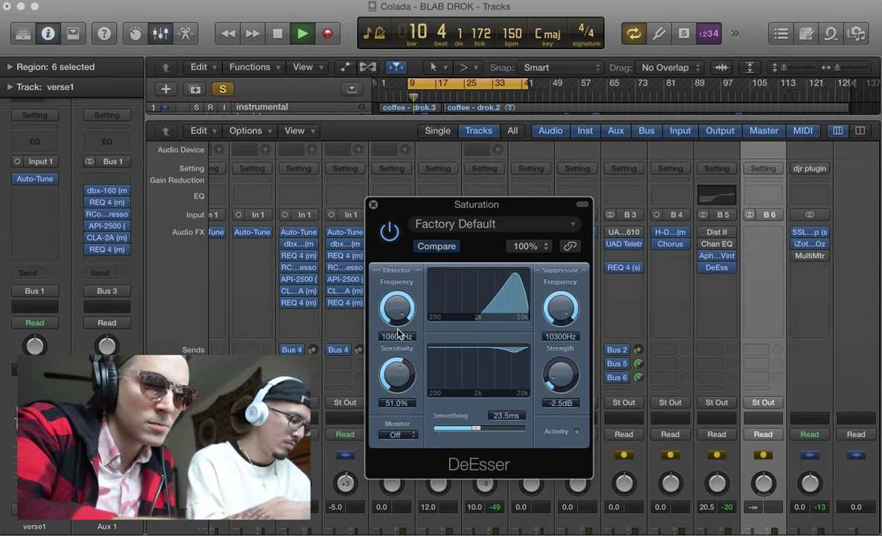
left_click(396, 236)
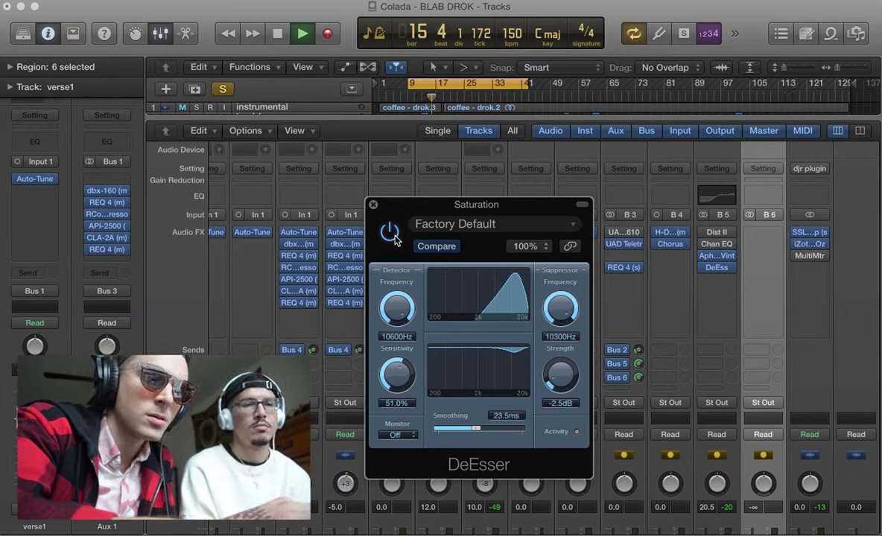
left_click(374, 206)
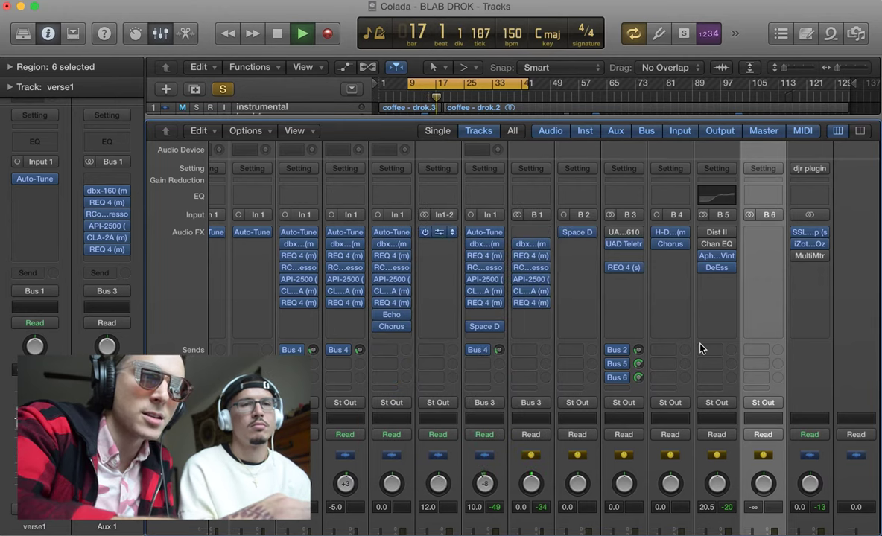
Unsolo the Saturation channel, compare the full mix with it muted and unmuted, and stop playback.
scroll(700, 347, "down", 5)
scroll(701, 347, "up", 2)
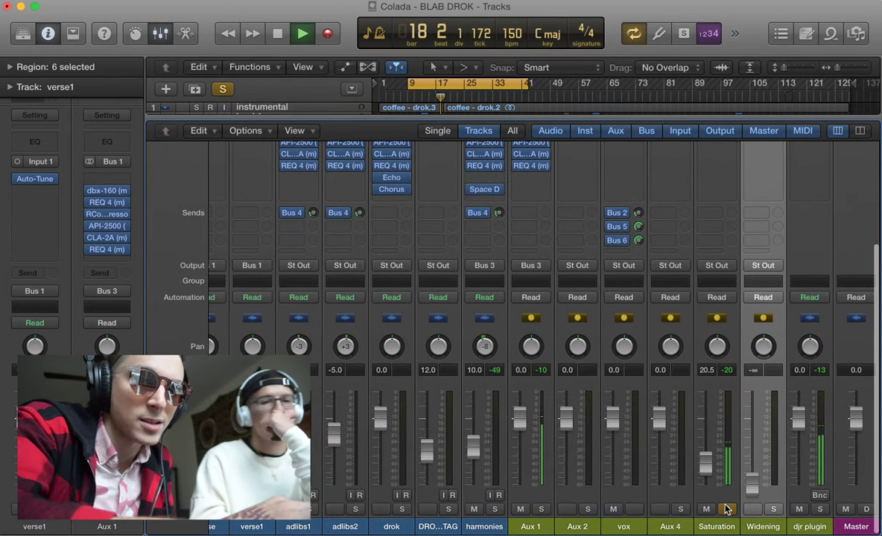
left_click(726, 510)
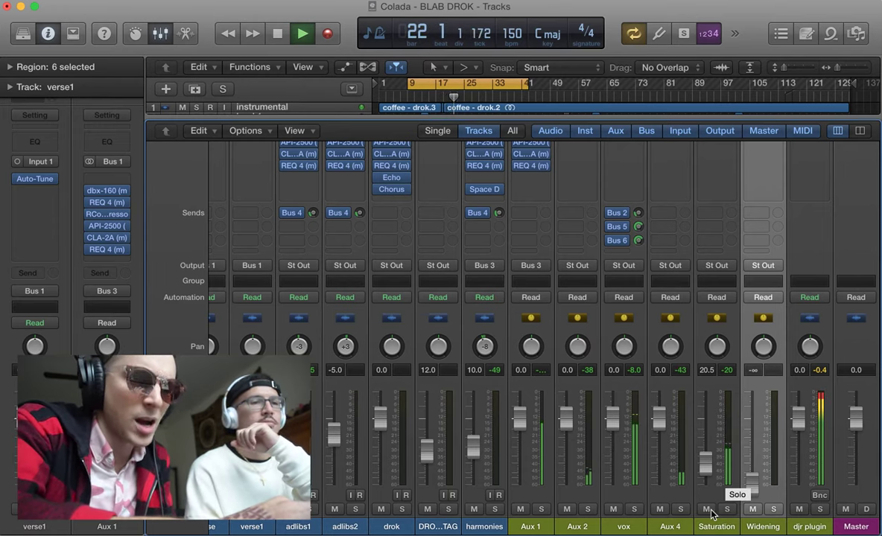
left_click(707, 511)
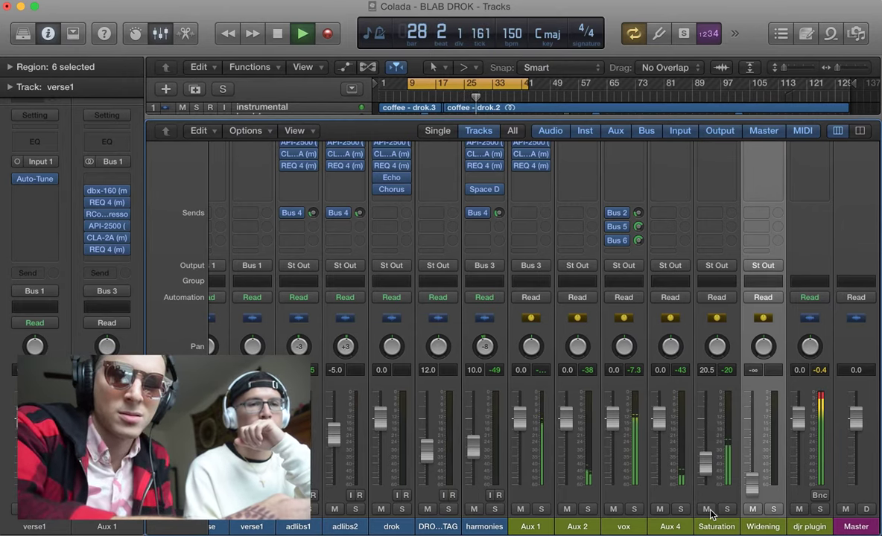
key("space")
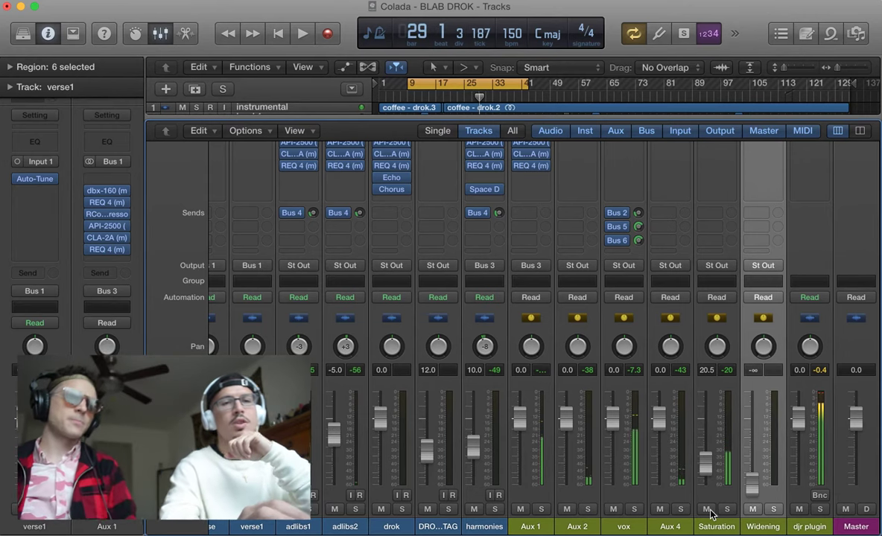
Insert the stereo version of the Waves S1 Imager as the first effect on the Widening channel.
scroll(777, 302, "up", 5)
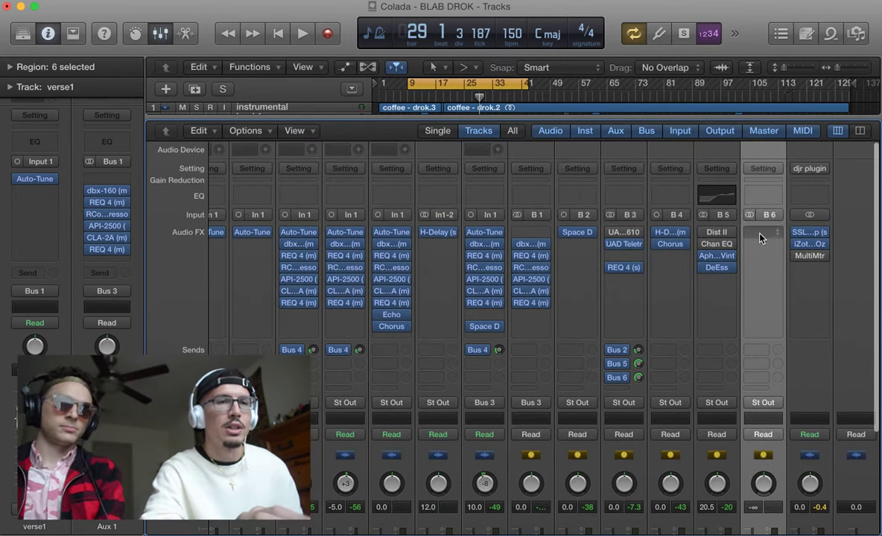
left_click(761, 237)
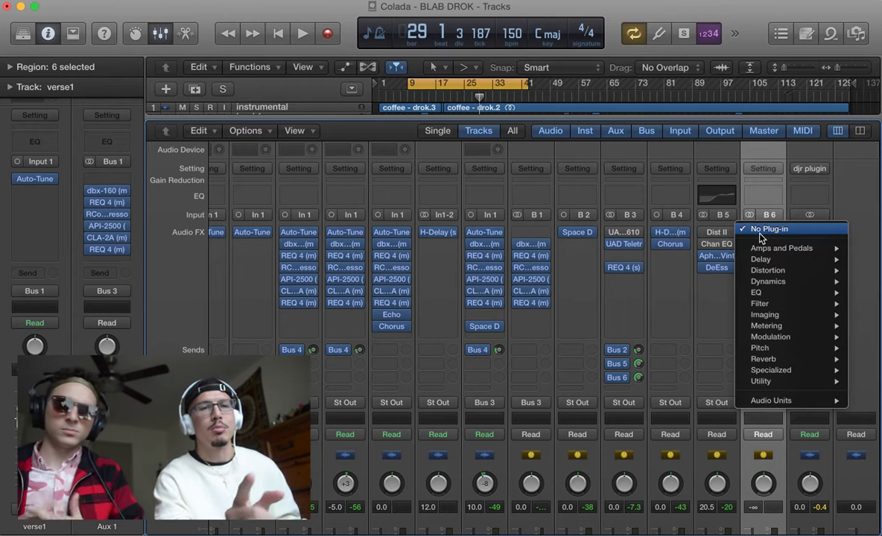
mouse_move(775, 401)
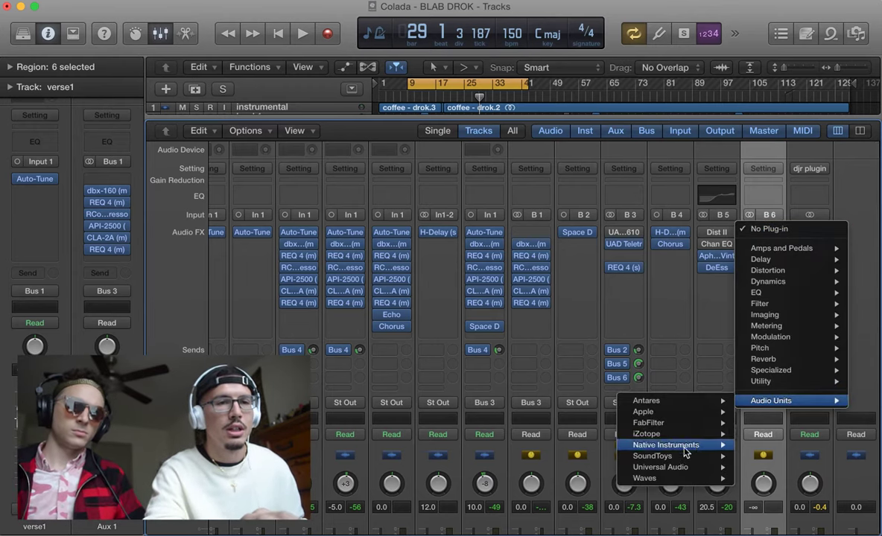
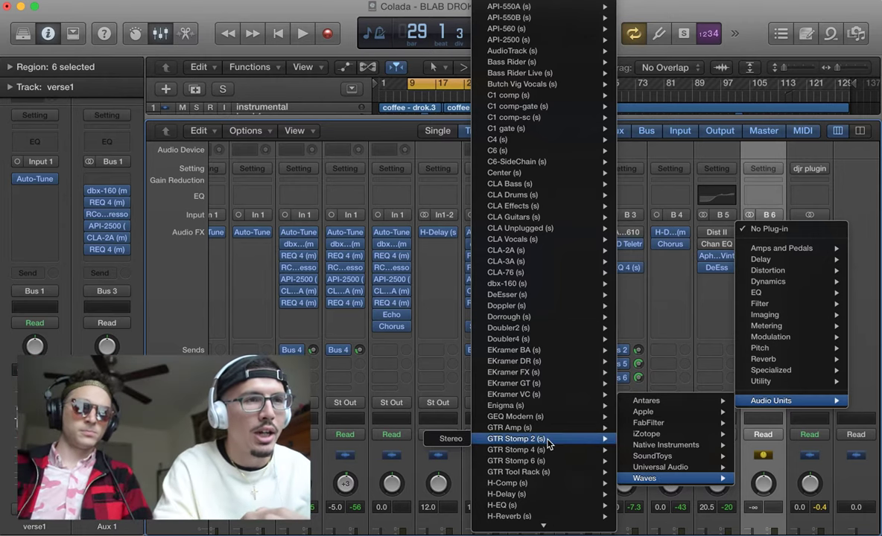
mouse_move(554, 356)
mouse_move(511, 363)
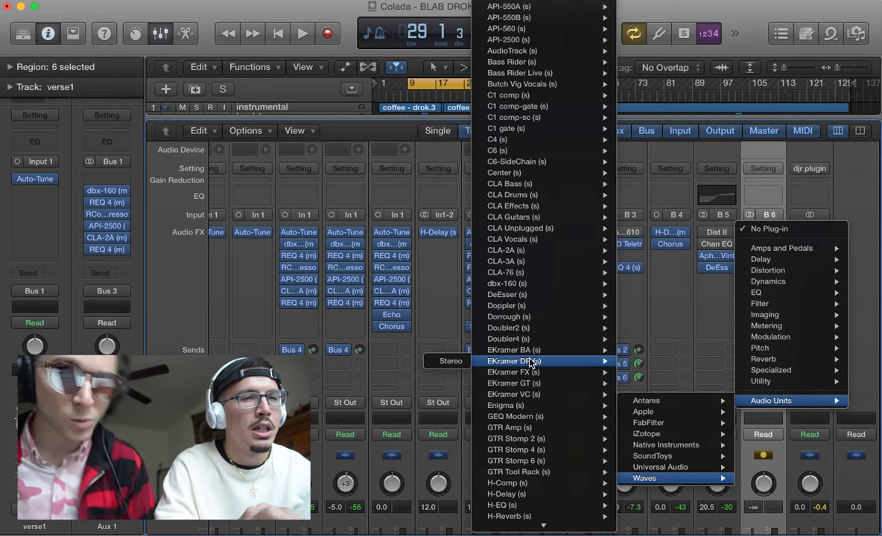
scroll(530, 361, "down", 10)
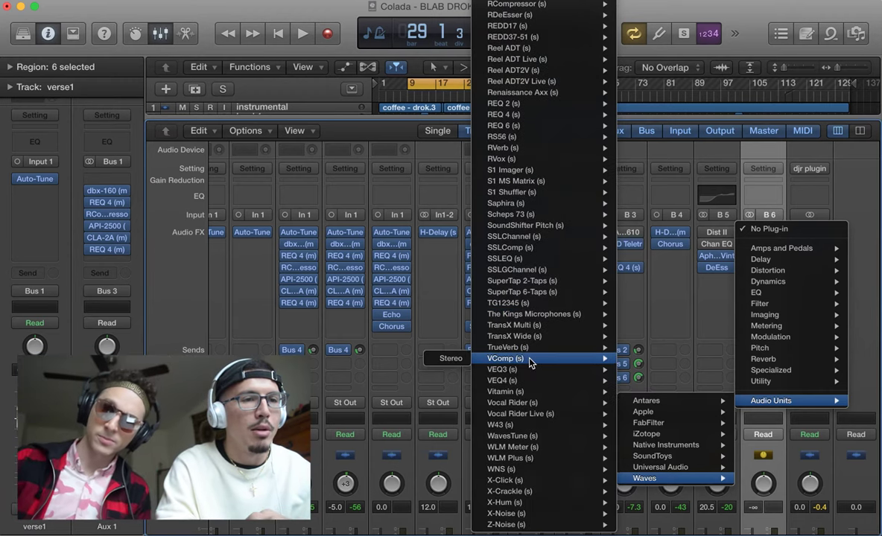
mouse_move(530, 227)
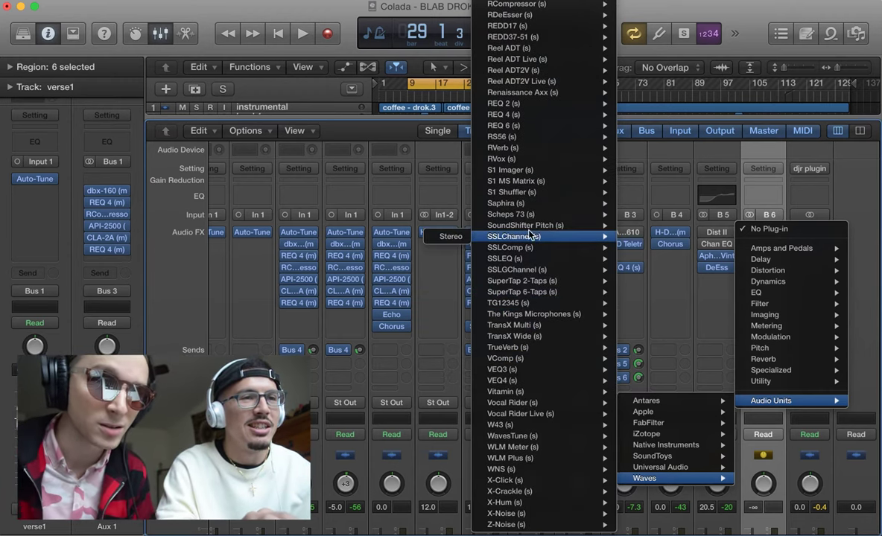
mouse_move(522, 170)
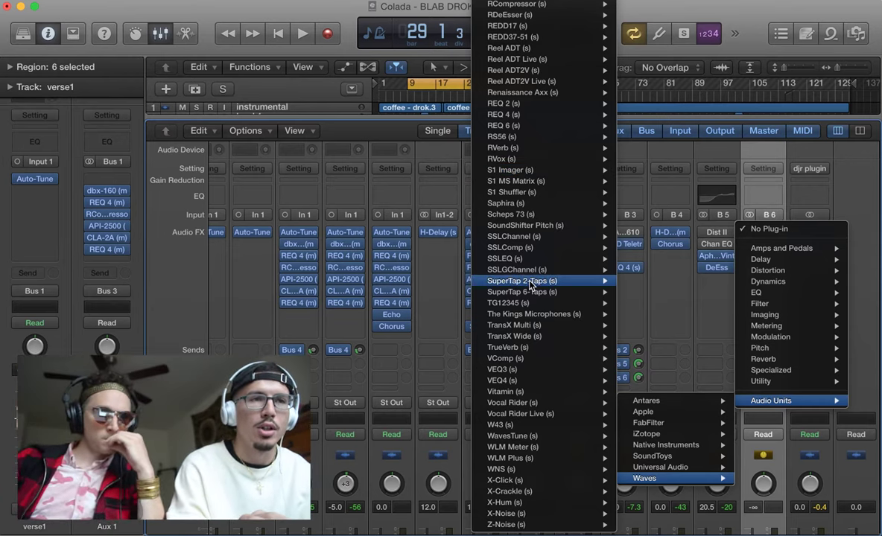
mouse_move(533, 318)
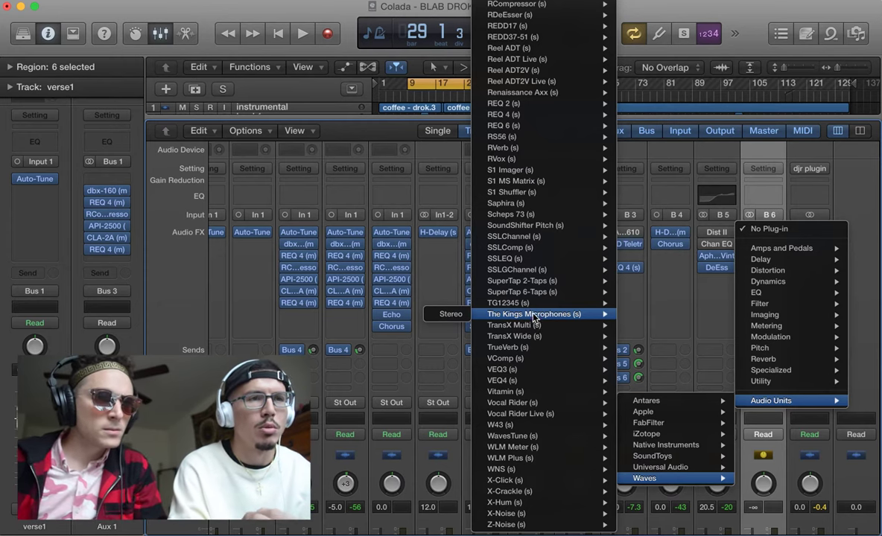
left_click(449, 171)
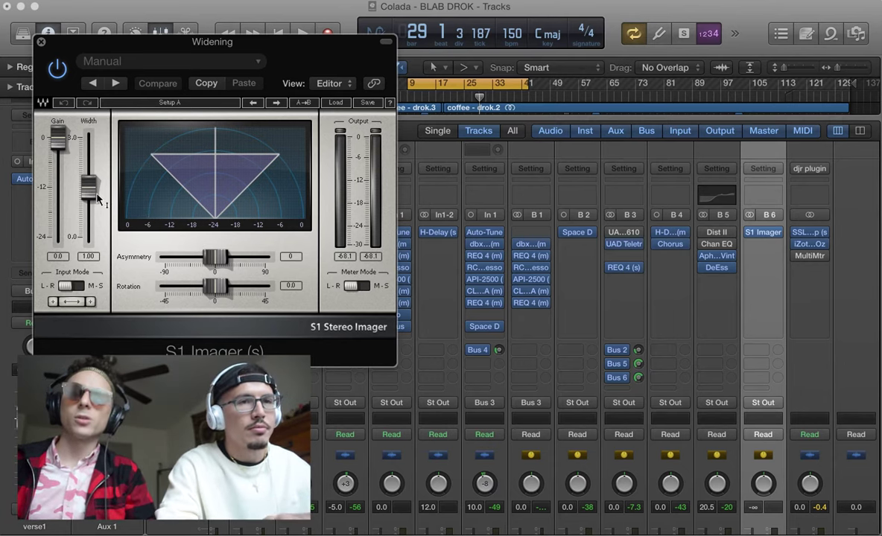
Solo the Widening channel and raise its volume to -0.6 dB.
scroll(708, 364, "down", 5)
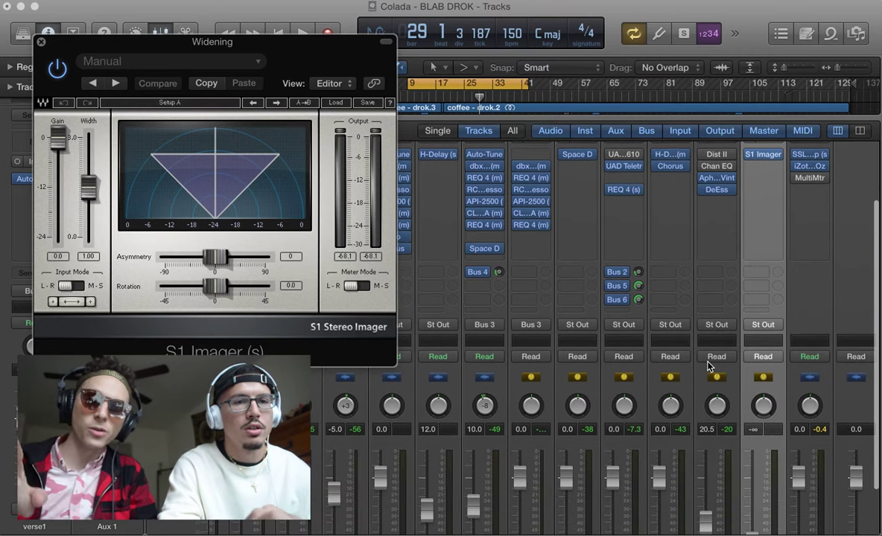
left_click(773, 509)
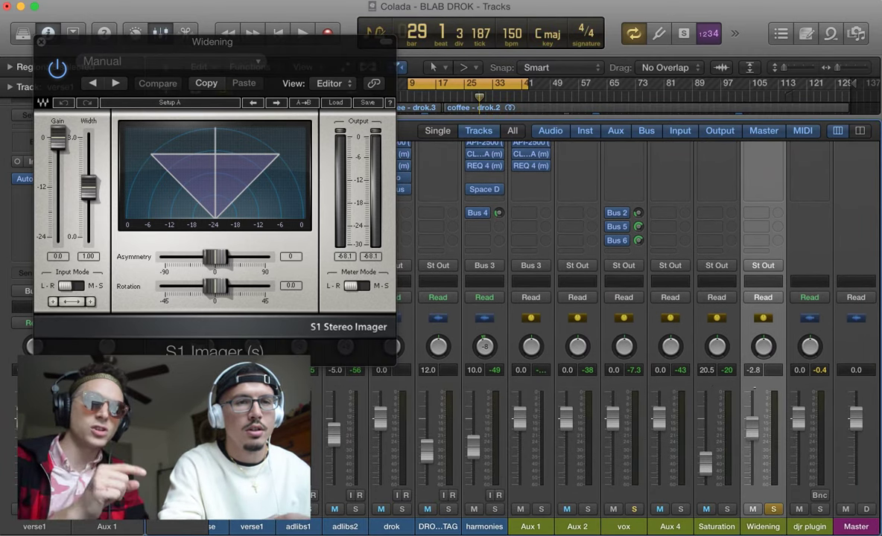
left_click_drag(753, 370, 755, 376)
scroll(581, 271, "up", 5)
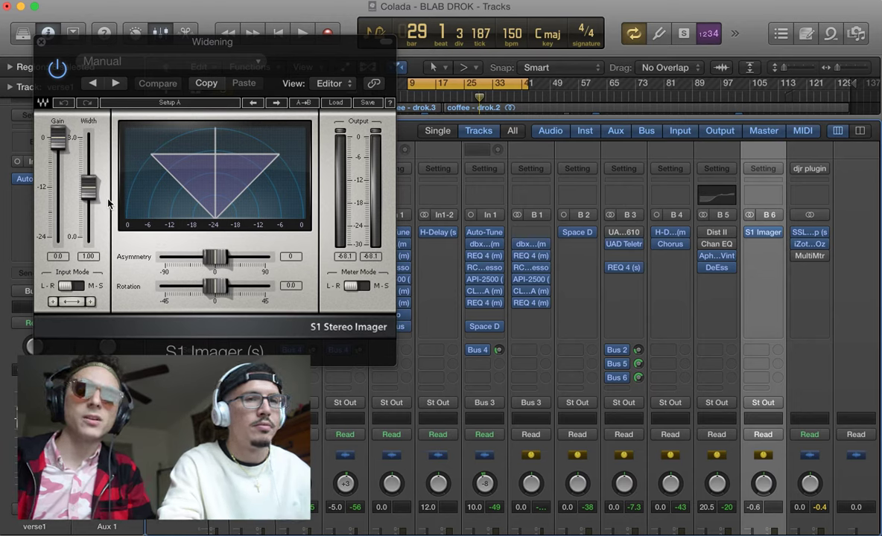
Play the soloed Widening channel, set the S1 Imager's width to 2.59 and compare the sound with the plug-in bypassed.
key("space")
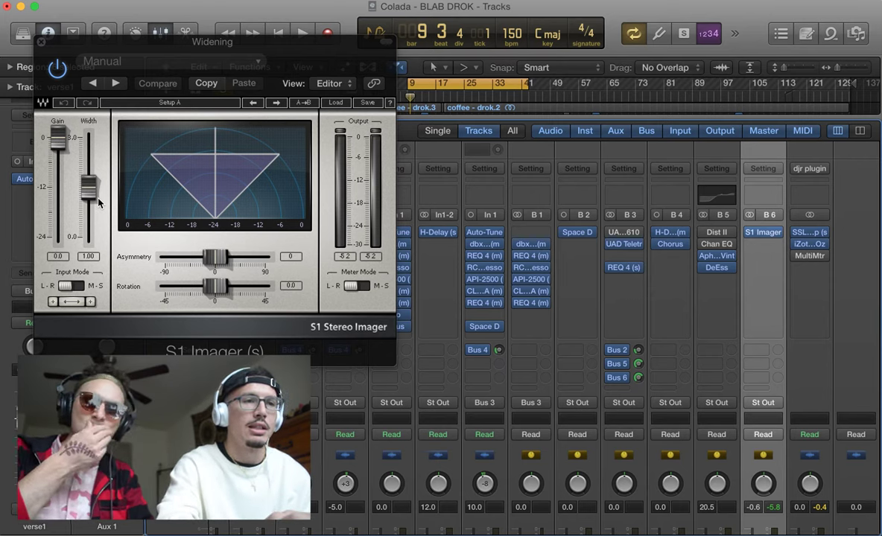
key("space")
left_click_drag(89, 183, 89, 145)
scroll(867, 462, "down", 5)
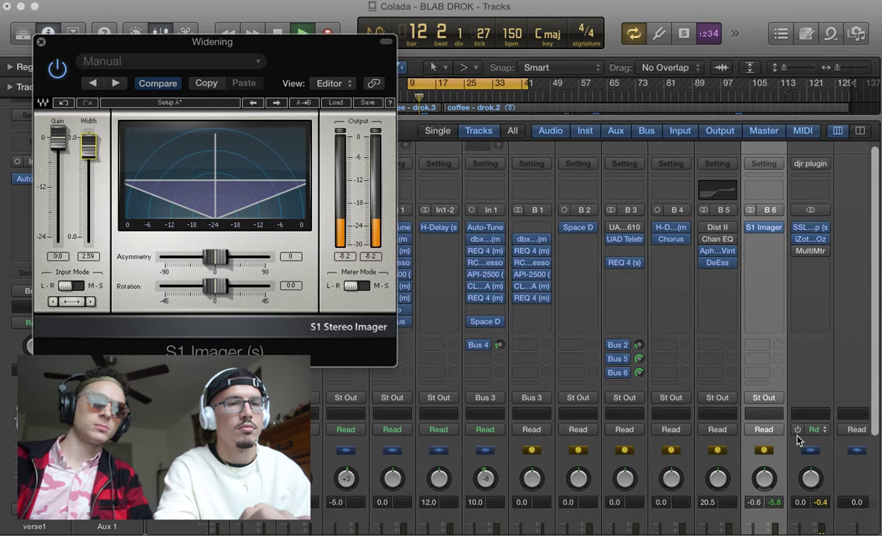
scroll(798, 441, "down", 5)
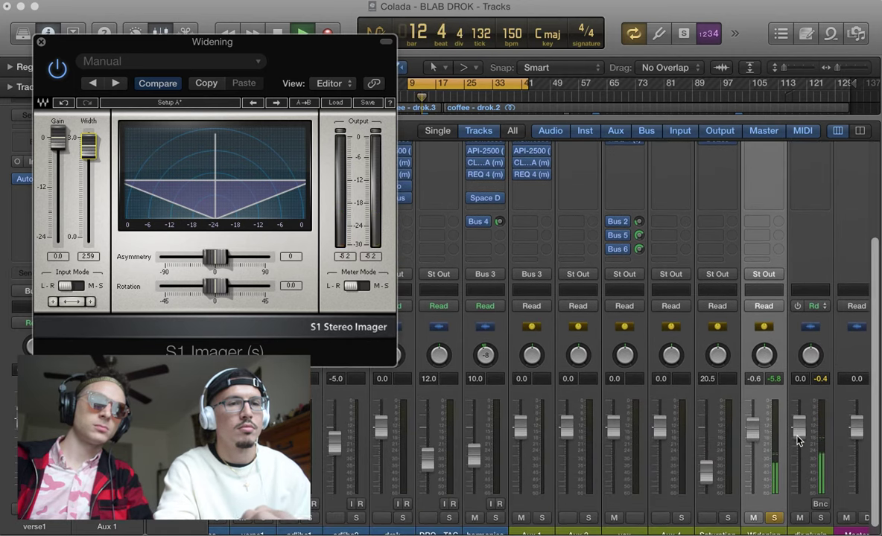
left_click(63, 74)
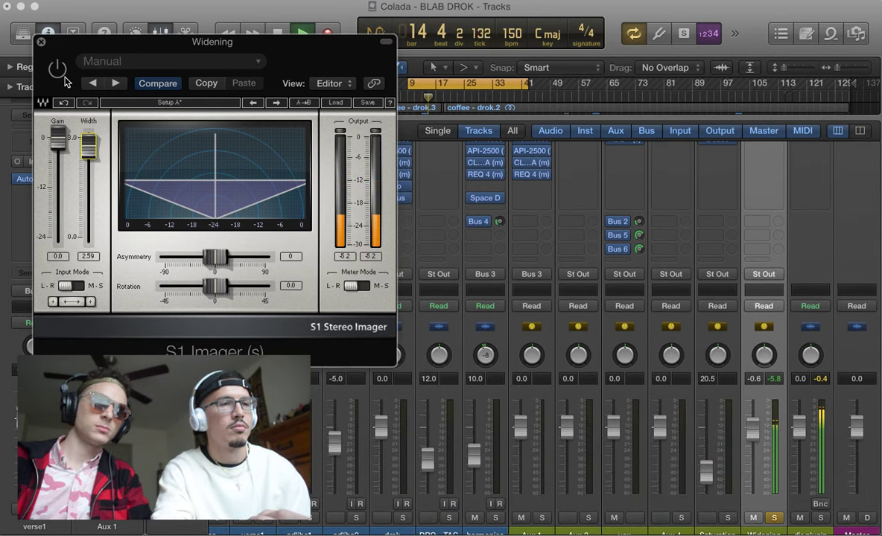
left_click(62, 73)
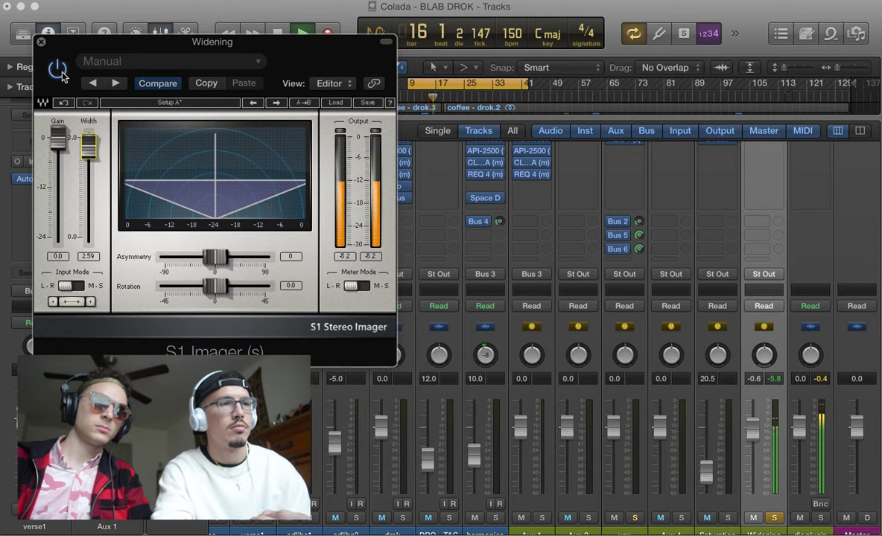
Reduce the S1 Imager's width to 2.08, stopping playback on the way, and close the plug-in window.
left_click_drag(88, 154, 88, 162)
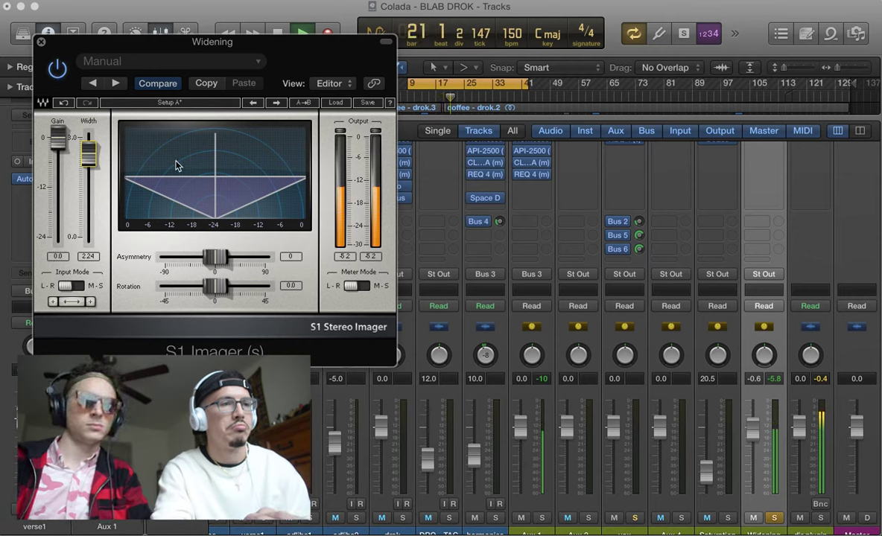
key("space")
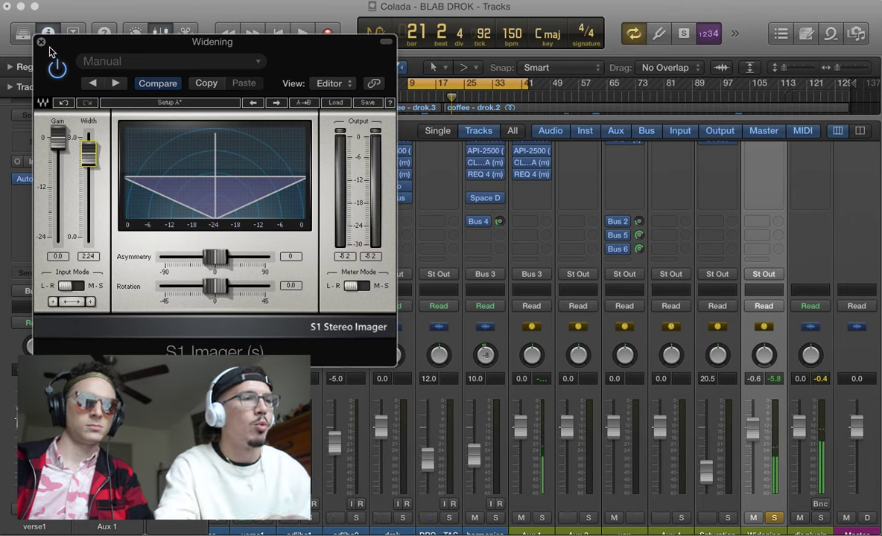
mouse_move(102, 156)
left_mouse_down()
mouse_move(102, 209)
mouse_move(89, 143)
mouse_move(88, 156)
left_mouse_up()
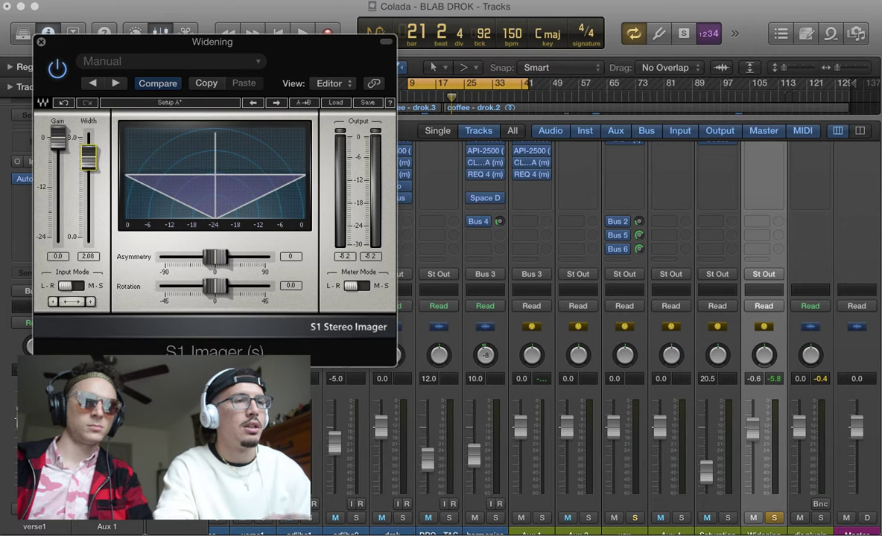
left_click(41, 42)
Insert the stereo Waves Doubler2 below the S1 Imager on the Widening channel and turn off its direct signal.
scroll(632, 270, "up", 5)
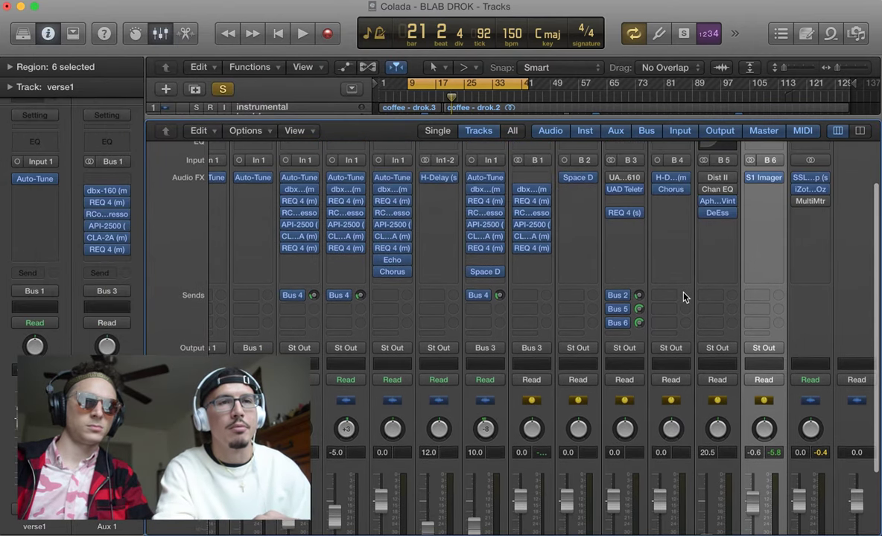
left_click(761, 191)
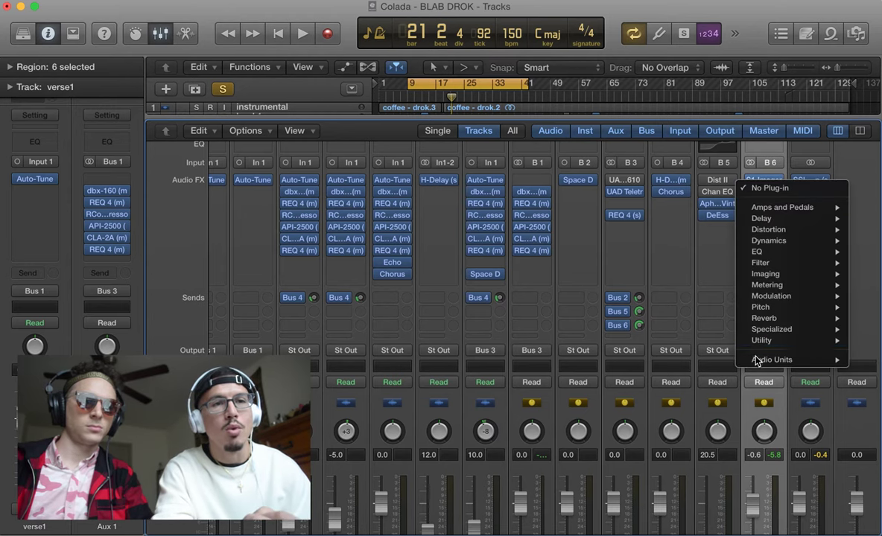
mouse_move(739, 362)
mouse_move(645, 437)
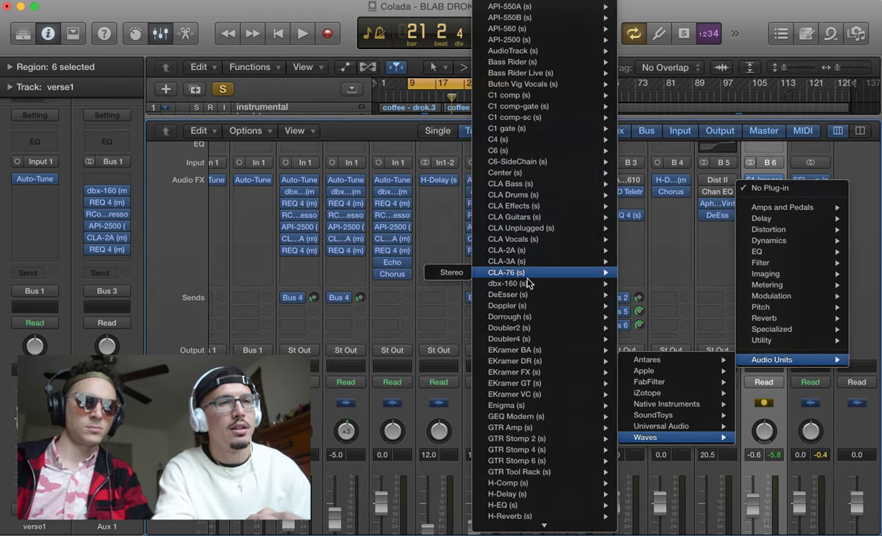
left_click(454, 330)
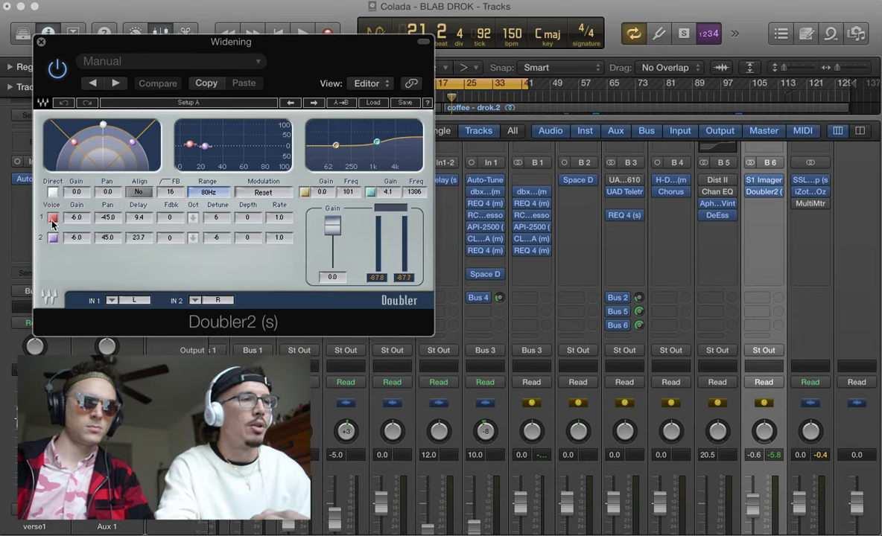
left_click(53, 192)
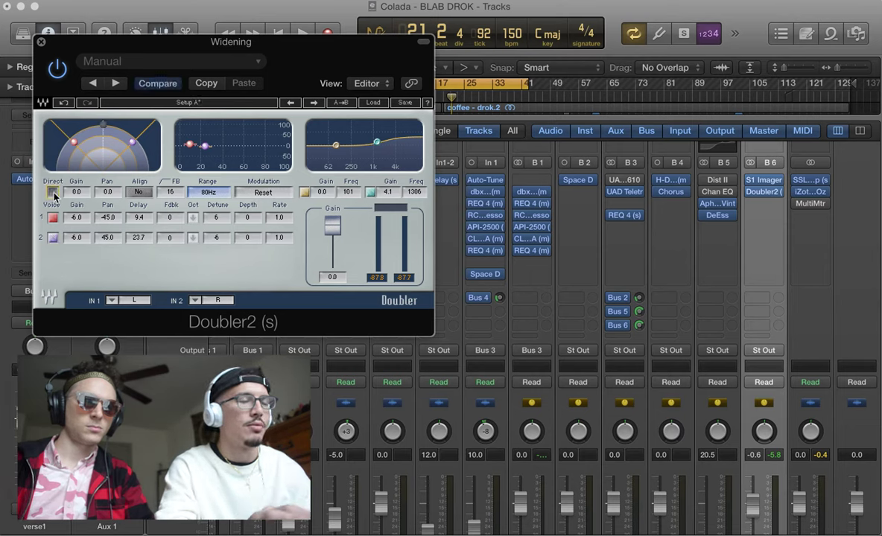
Set the Doubler2's low EQ band to -16.1 gain at 115 Hz and both voices' gain to 0.0, and close its window.
left_click_drag(336, 144, 338, 150)
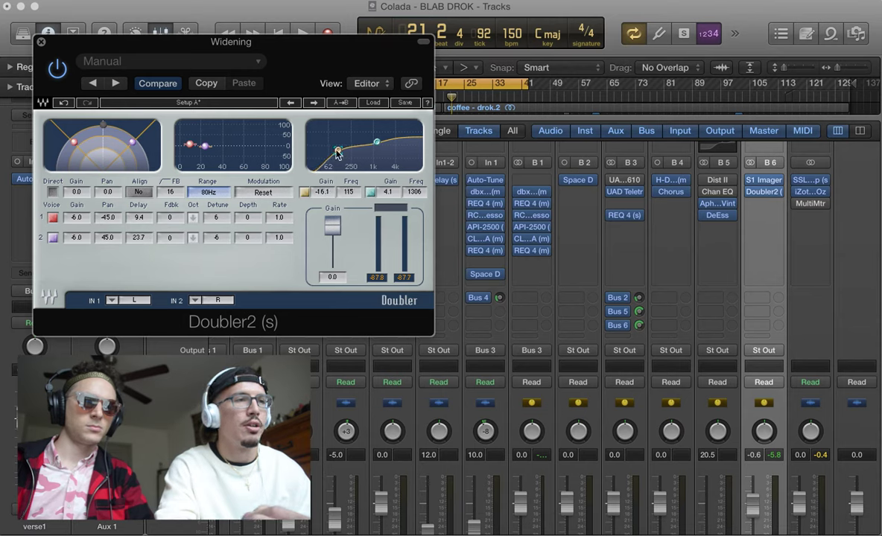
left_click_drag(74, 140, 70, 139)
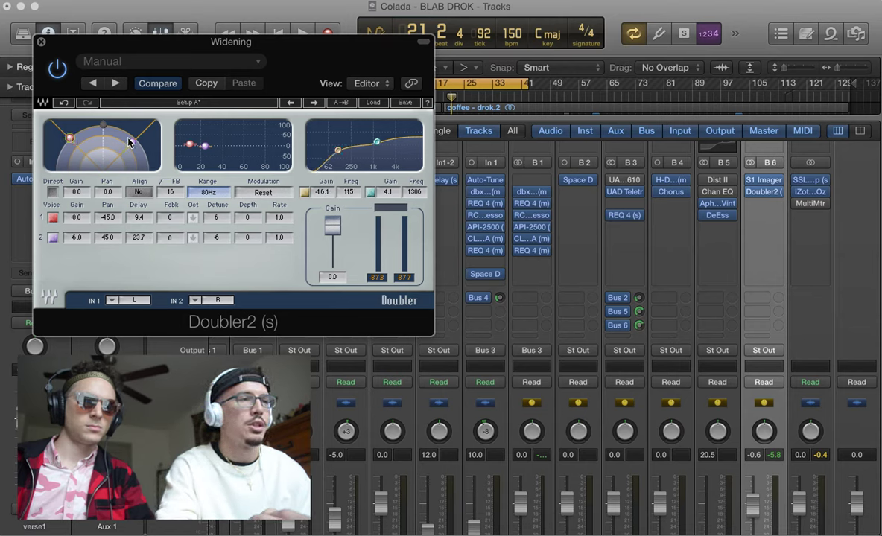
left_click_drag(132, 141, 136, 141)
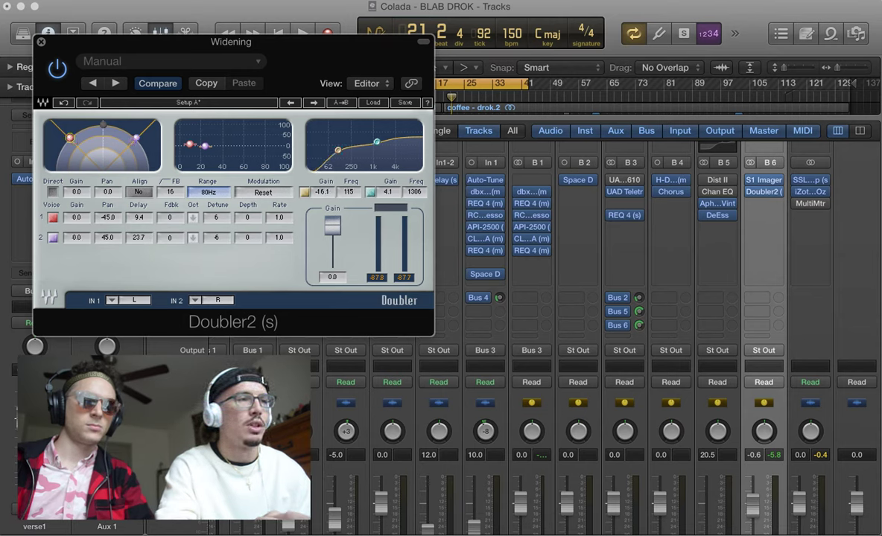
left_click(42, 44)
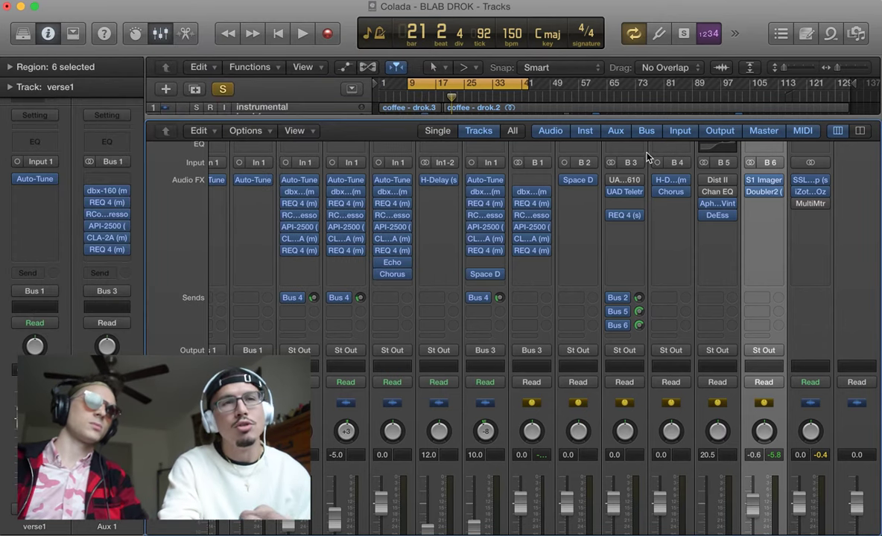
Play the start of the loop to audition the soloed Widening channel with both effects, and stop playback.
mouse_move(768, 184)
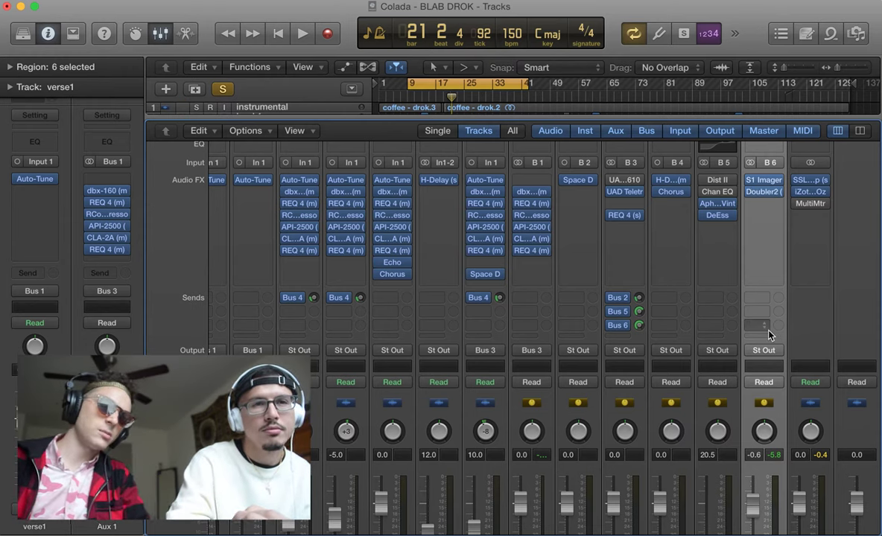
scroll(768, 240, "down", 1)
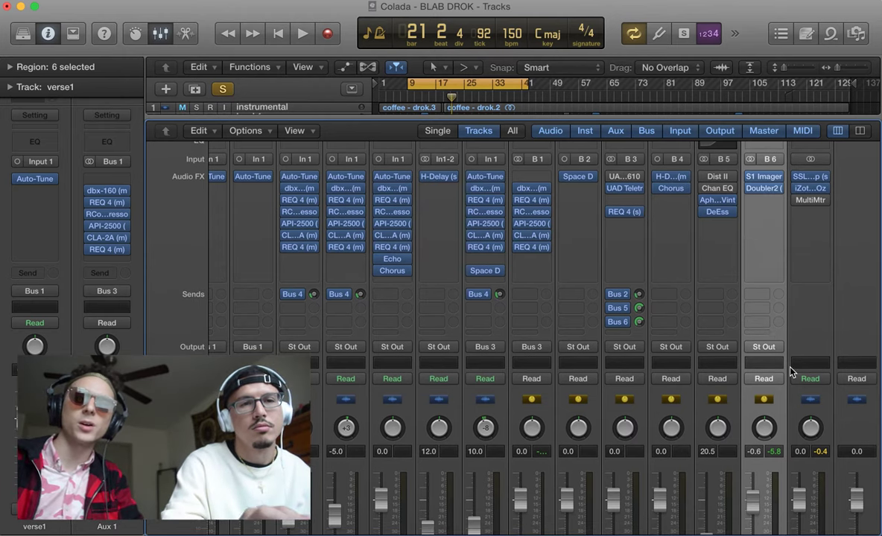
scroll(791, 371, "up", 2)
scroll(791, 371, "down", 5)
scroll(791, 372, "up", 6)
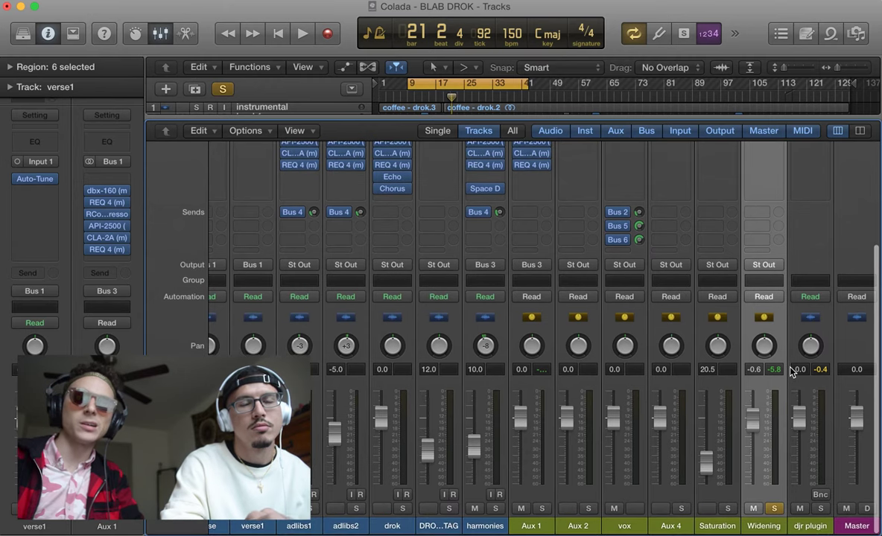
key("space")
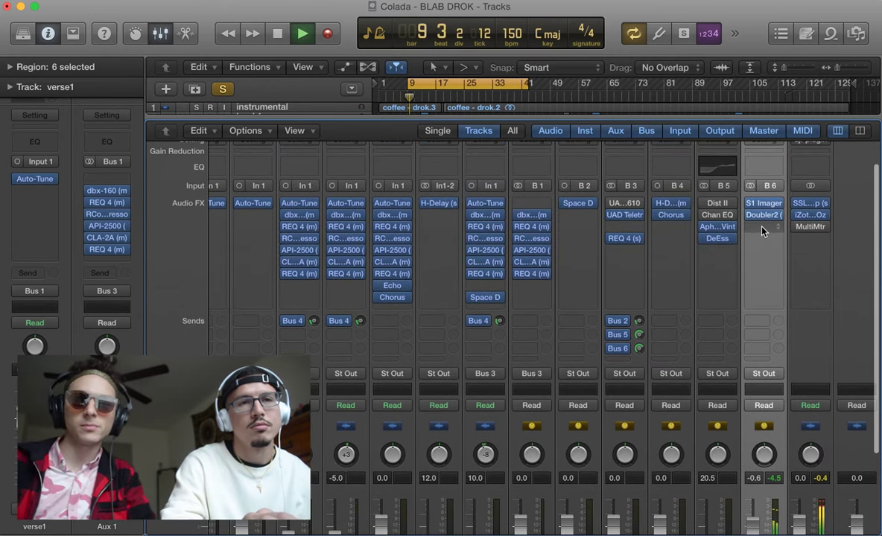
key("space")
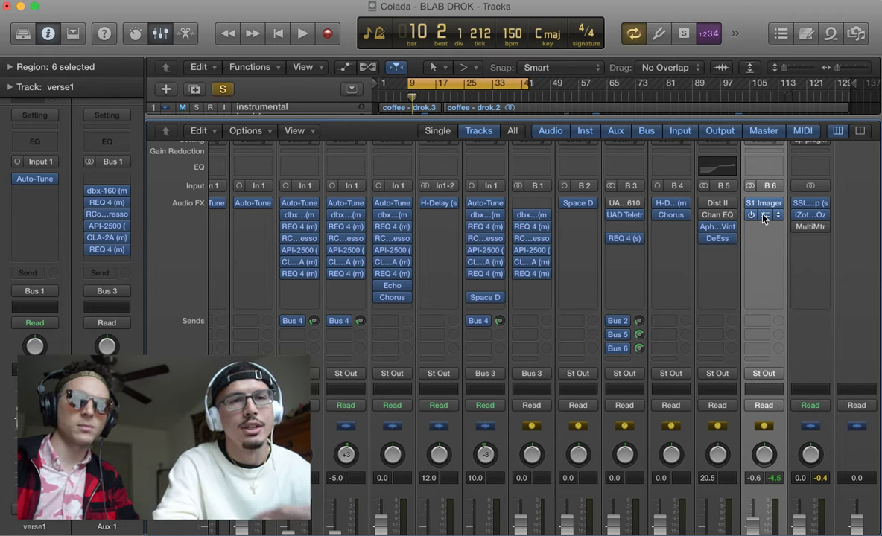
Try the S1 Imager below the Doubler2 on the soloed Widening channel, auditioning the loop before and after the reorder.
key("space")
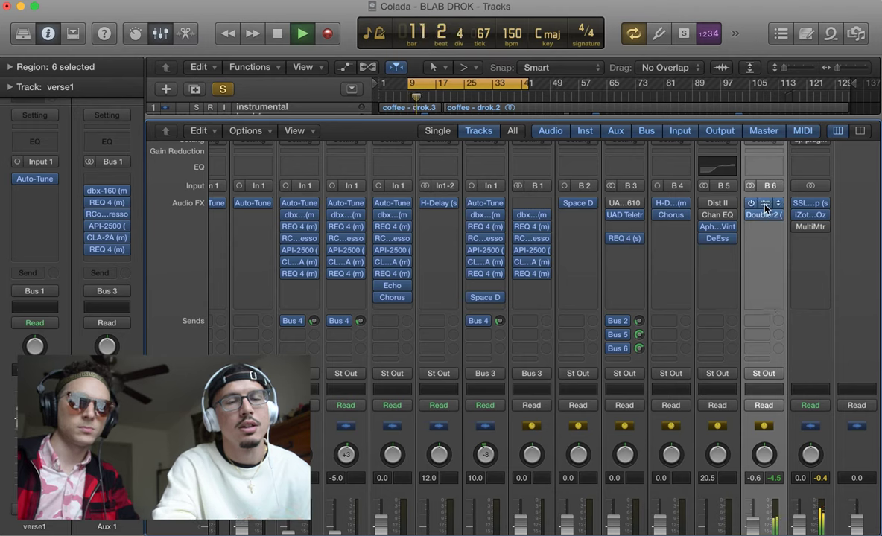
key("space")
left_click_drag(765, 208, 766, 228)
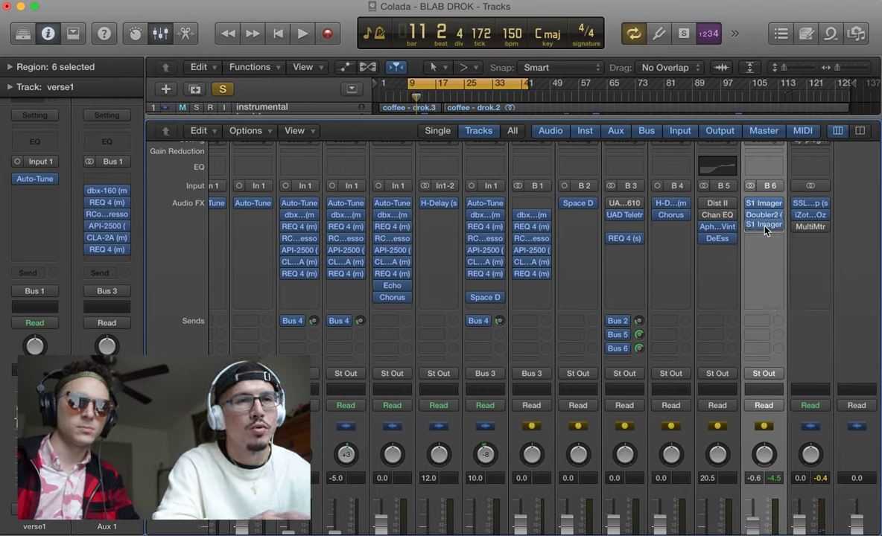
key("space")
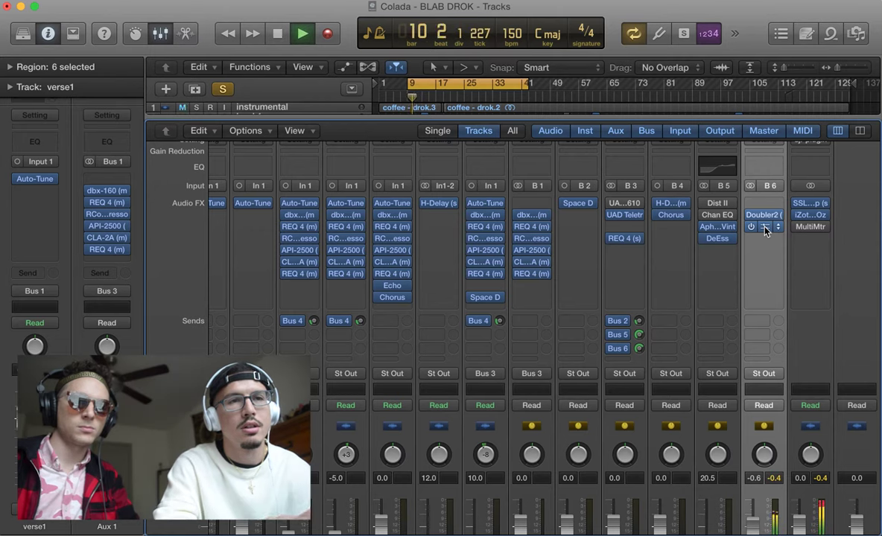
key("space")
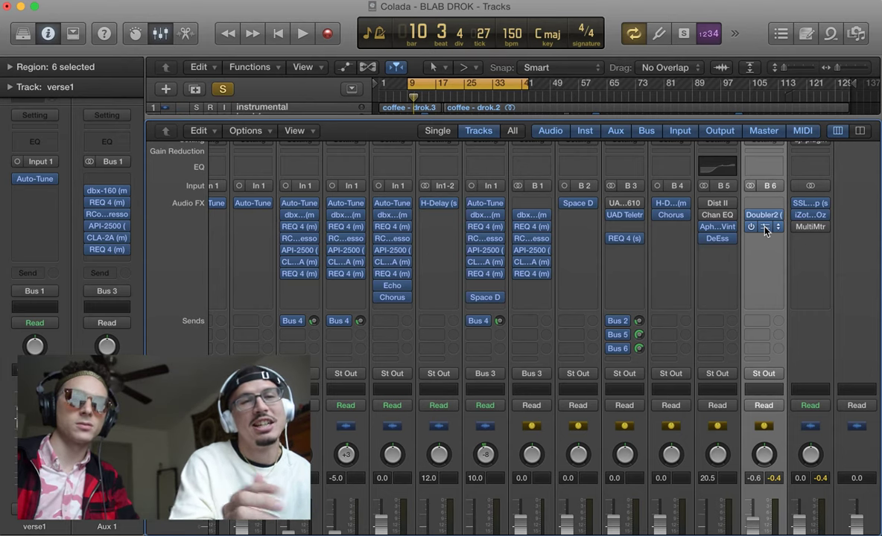
Move the S1 Imager back above the Doubler2 on the Widening channel, audition that order, and stop playback.
scroll(774, 279, "down", 3)
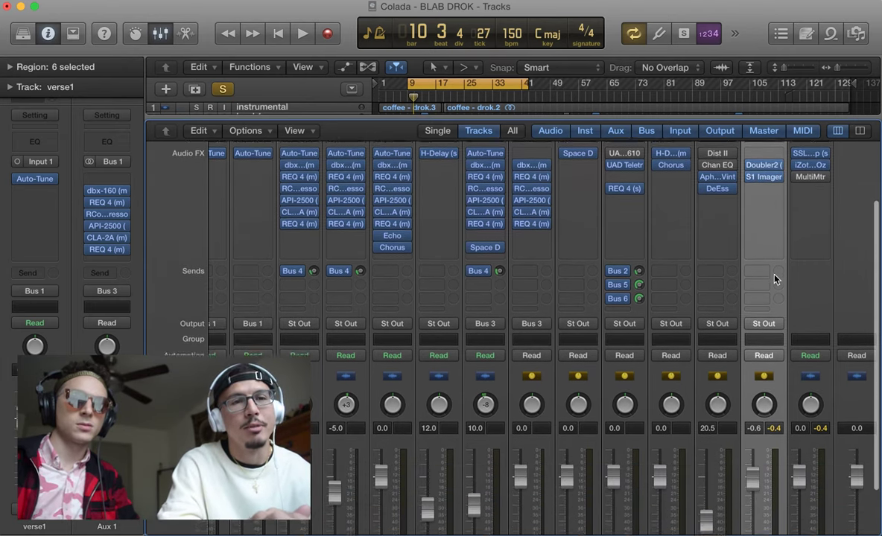
scroll(774, 278, "down", 3)
scroll(773, 277, "up", 5)
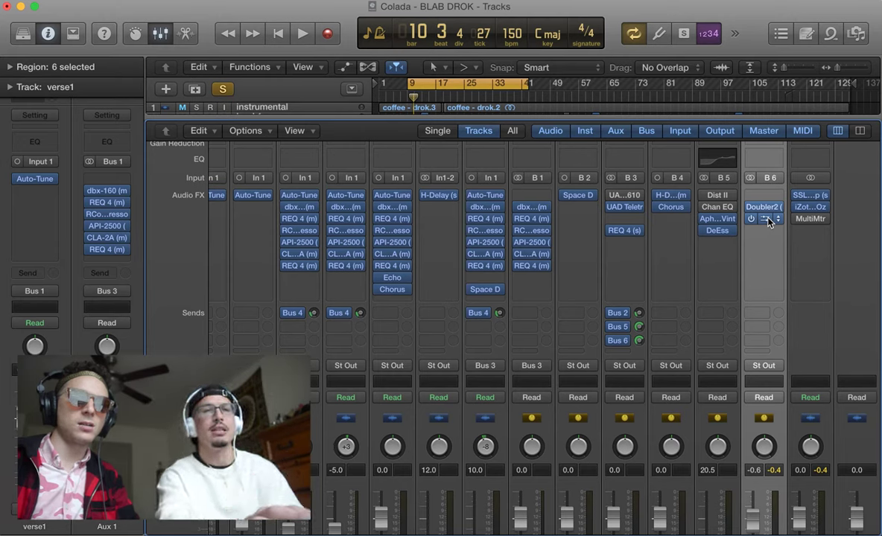
left_click_drag(770, 221, 771, 205)
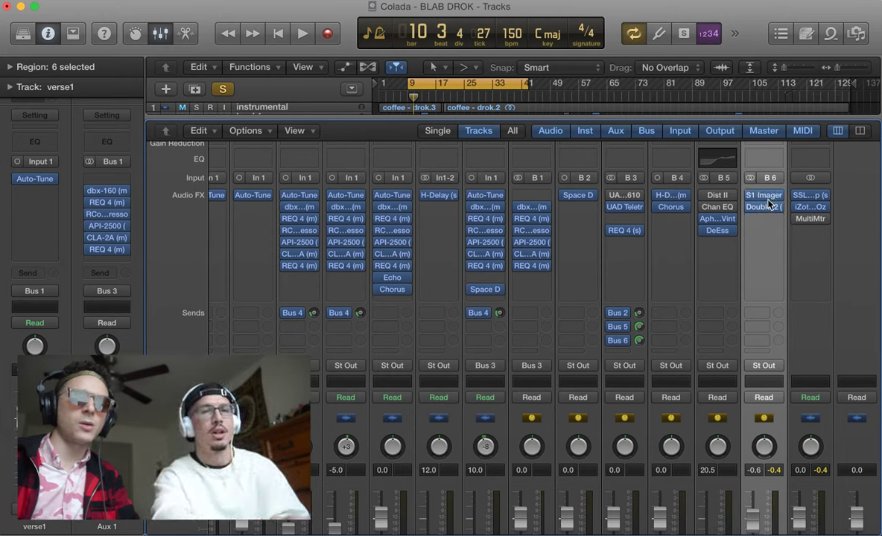
key("space")
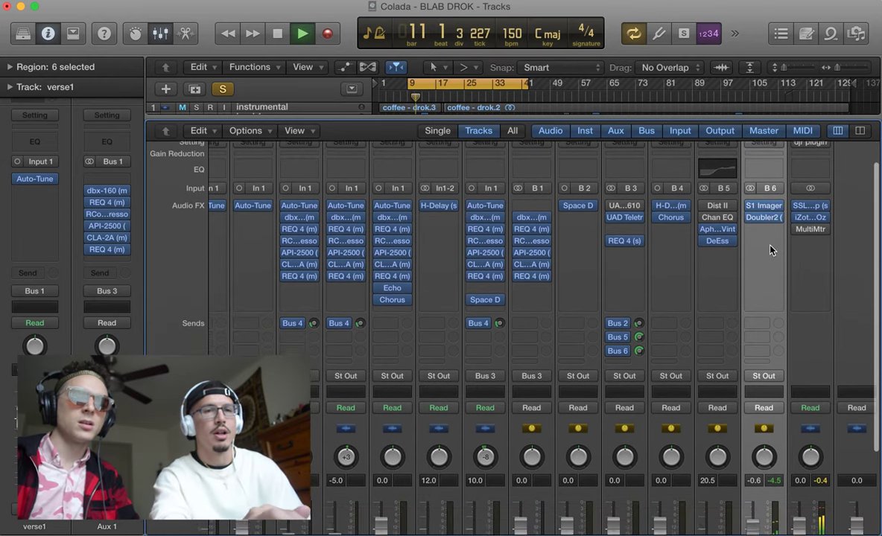
scroll(771, 246, "down", 3)
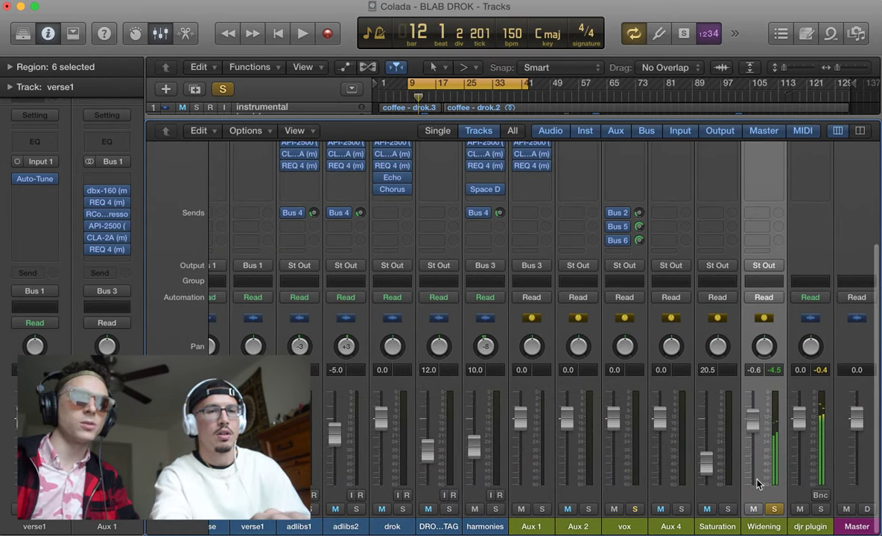
key("space")
Unsolo the Widening channel and bring its fader up from silence to -8.0 during full-mix playback, checking it against mute.
left_click_drag(753, 421, 752, 535)
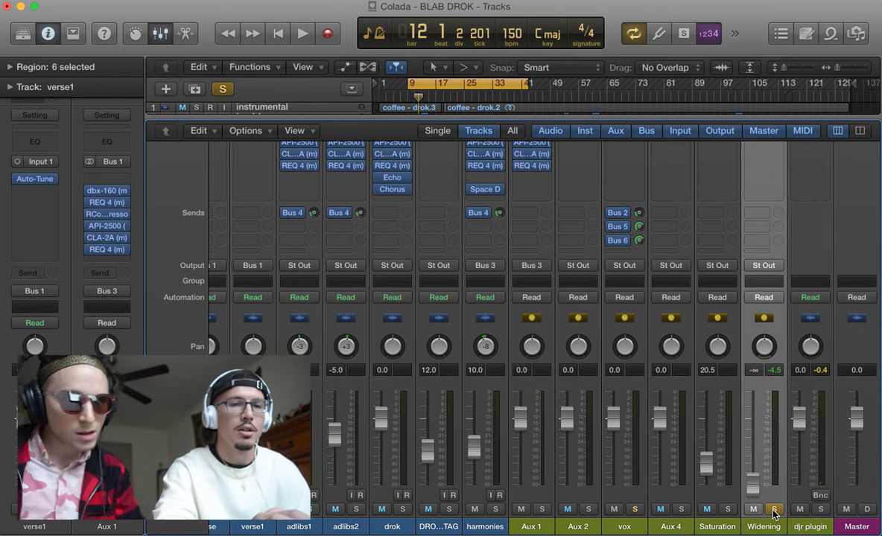
left_click(775, 509)
key("space")
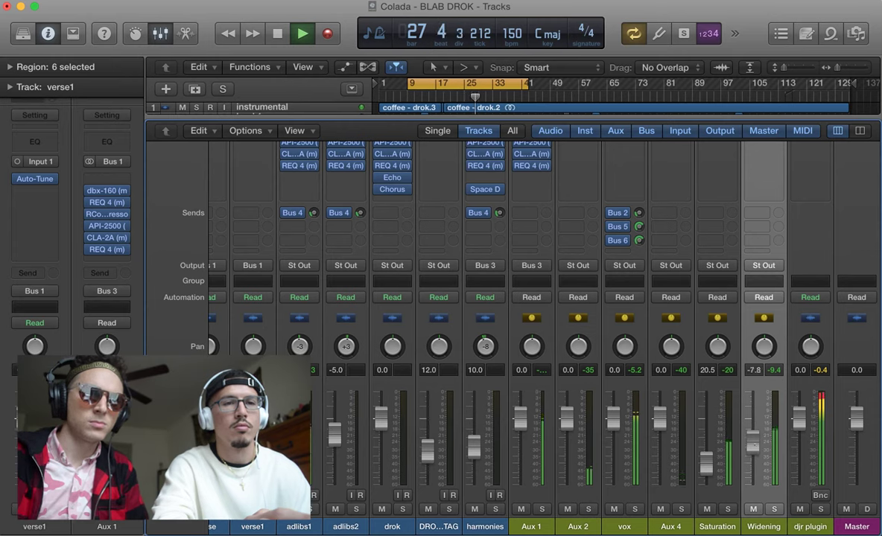
left_click(754, 509)
left_click(754, 509)
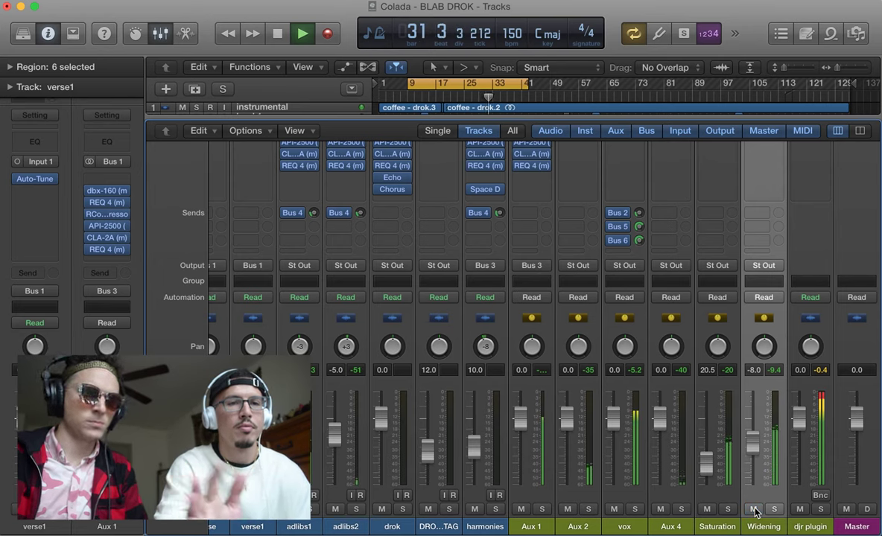
Lower the Widening fader in stages to -16.0 during playback, comparing the mix with the channel muted and unmuted.
left_click_drag(756, 452, 757, 461)
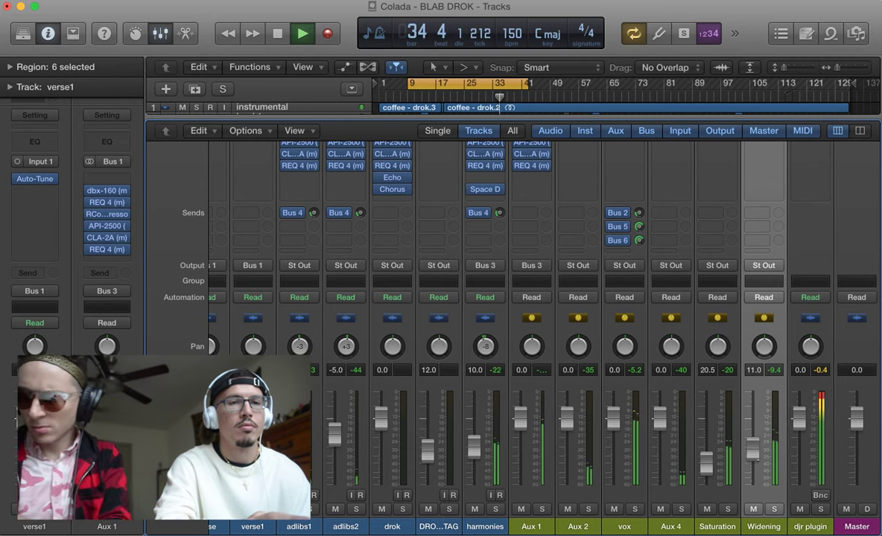
left_click(754, 508)
left_click(753, 509)
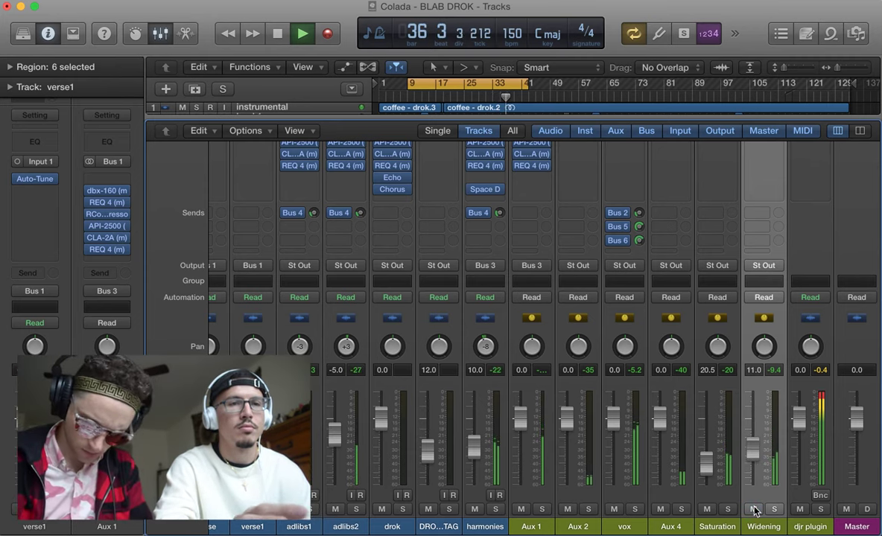
left_click_drag(753, 448, 754, 456)
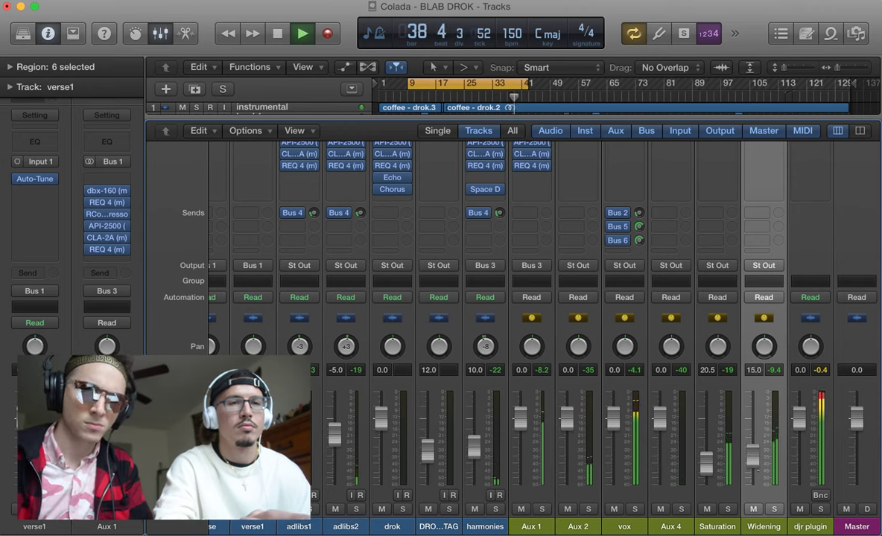
left_click(754, 509)
left_click(754, 509)
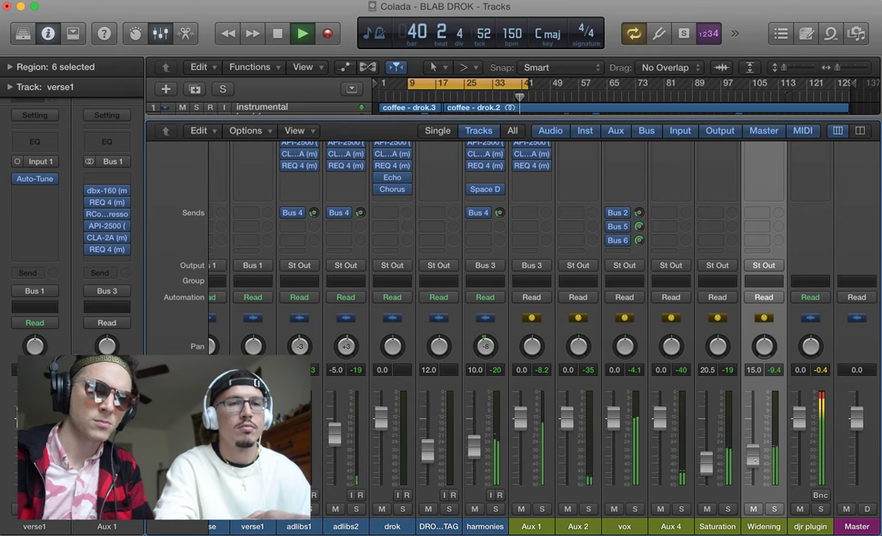
left_click_drag(753, 456, 753, 462)
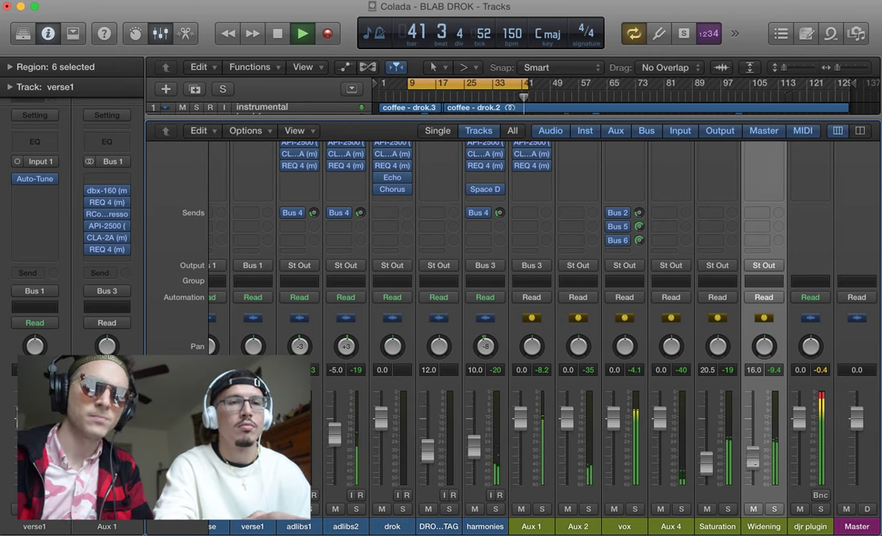
left_click(753, 509)
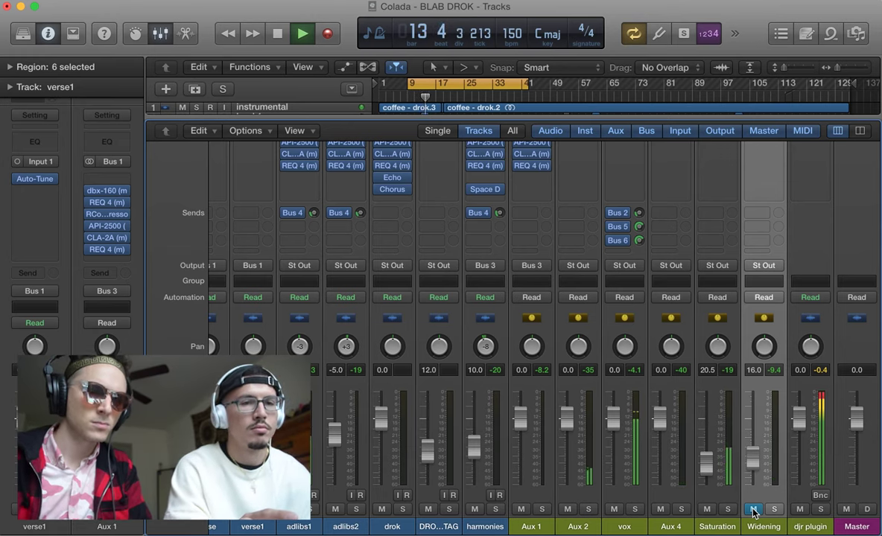
left_click(754, 510)
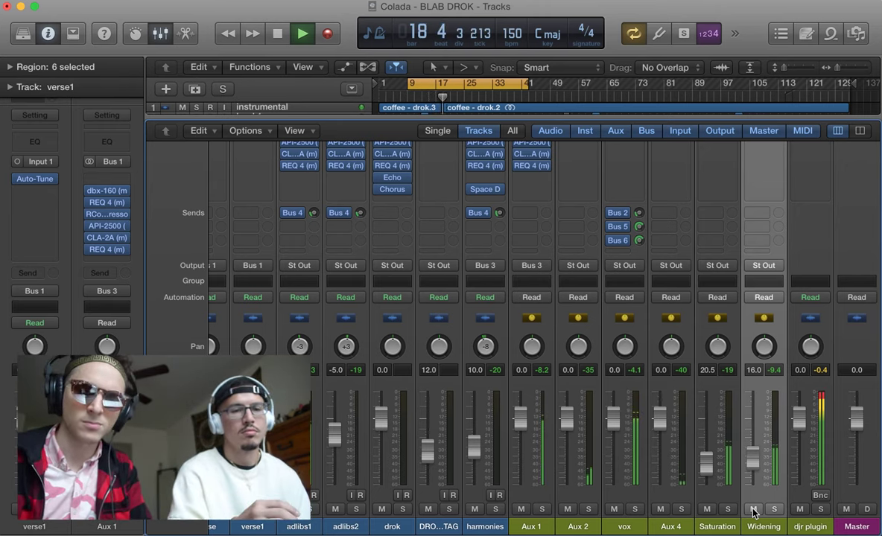
Mute Widening and Saturation, replay the loop, bring Saturation and Widening back in one at a time, and stop playback.
left_click(753, 510)
key("space")
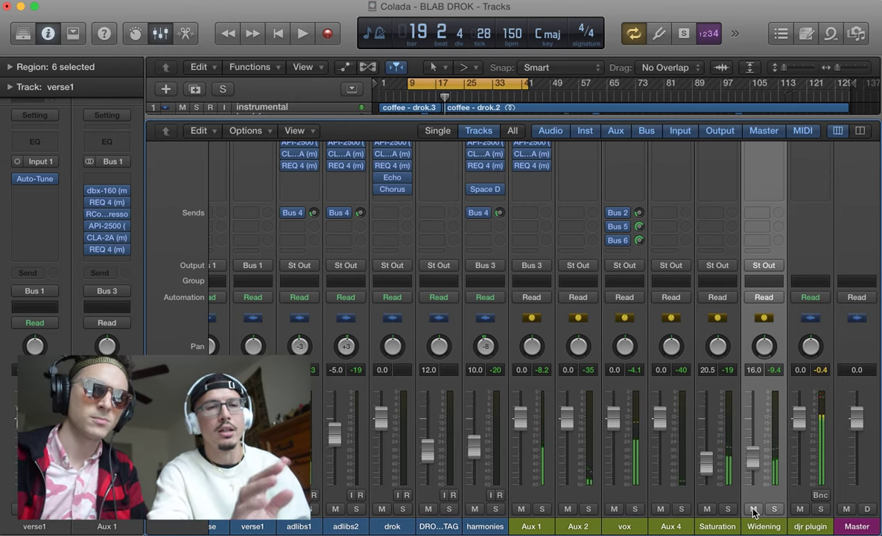
left_click(708, 511)
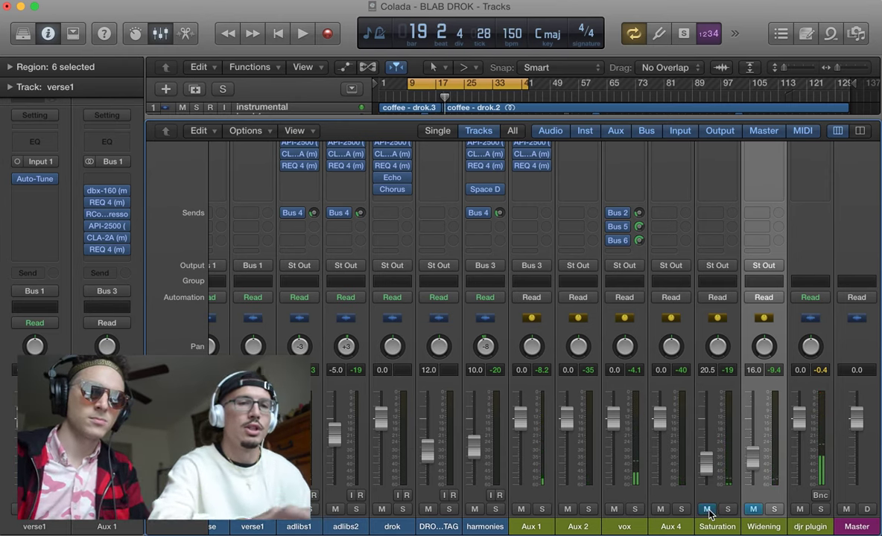
key("space")
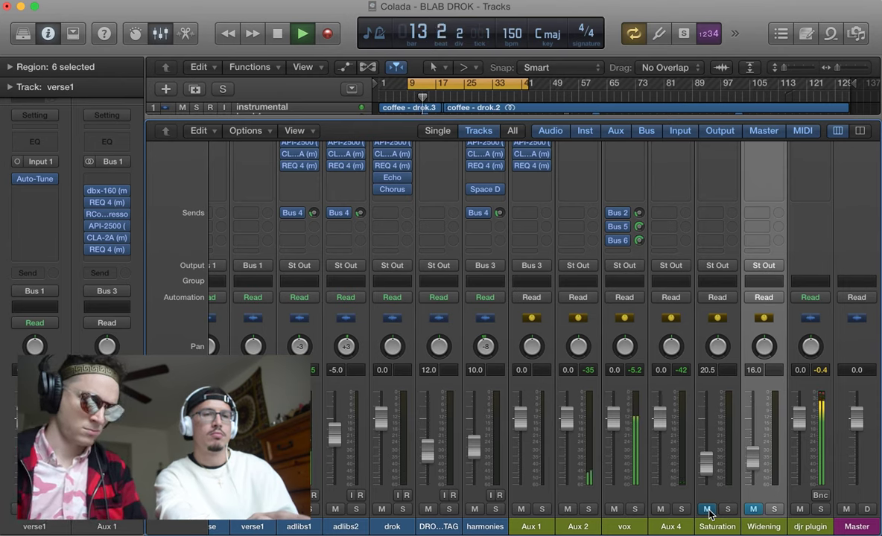
left_click(707, 510)
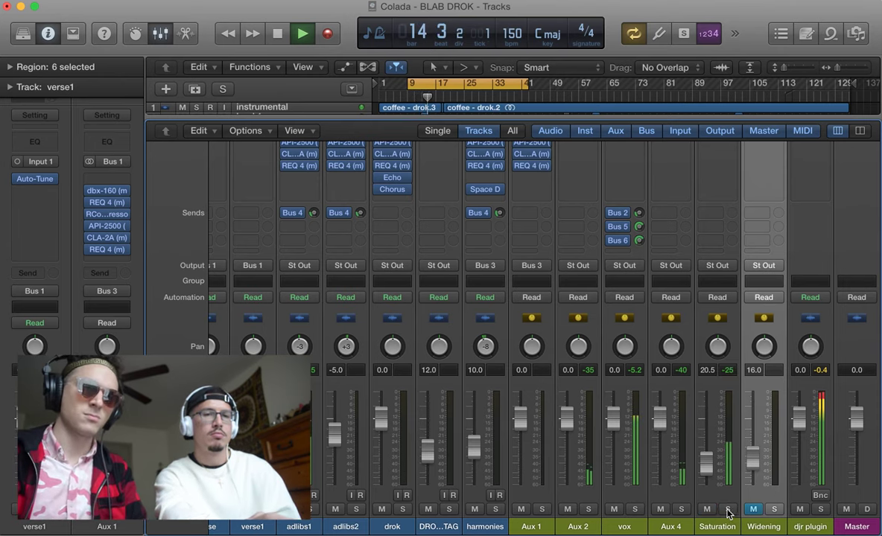
left_click(752, 510)
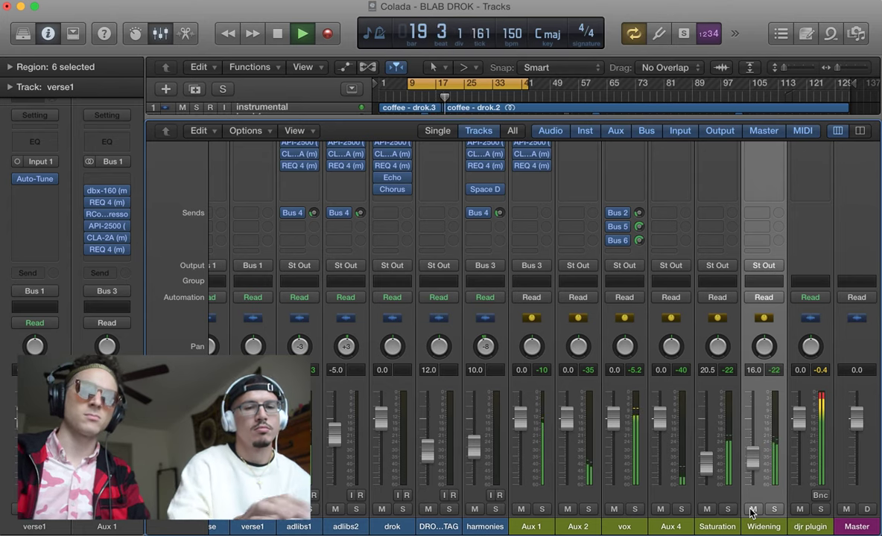
key("space")
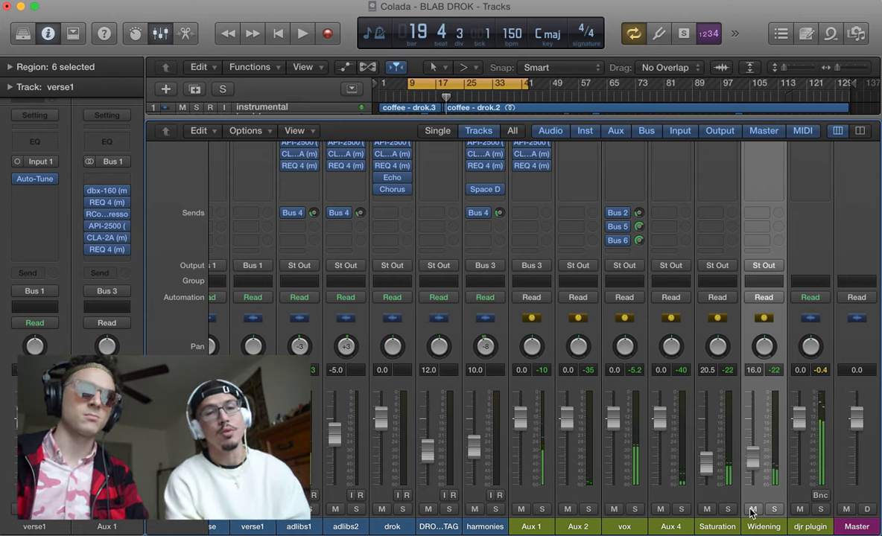
Review the channel strips' effect chains and levels, and hide the mixer to show the full track arrangement.
scroll(752, 511, "up", 5)
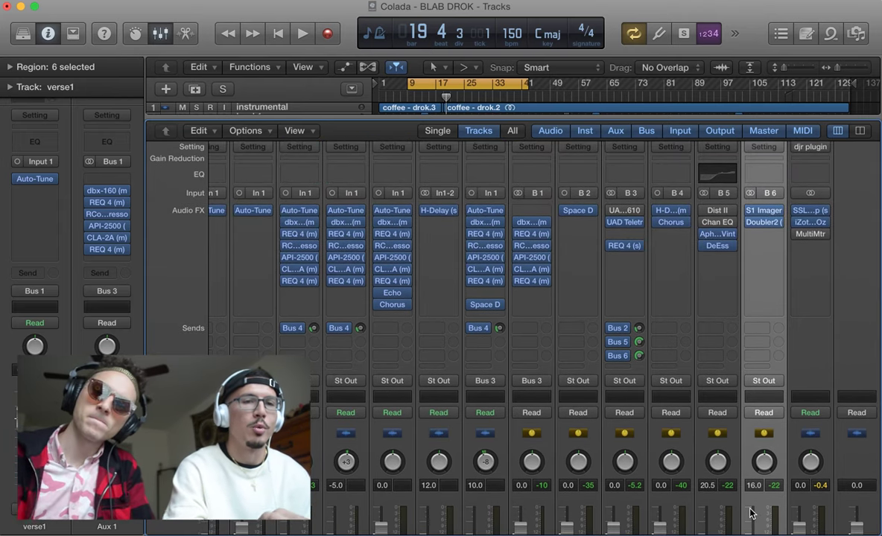
scroll(752, 511, "up", 2)
scroll(752, 511, "down", 5)
scroll(750, 512, "down", 5)
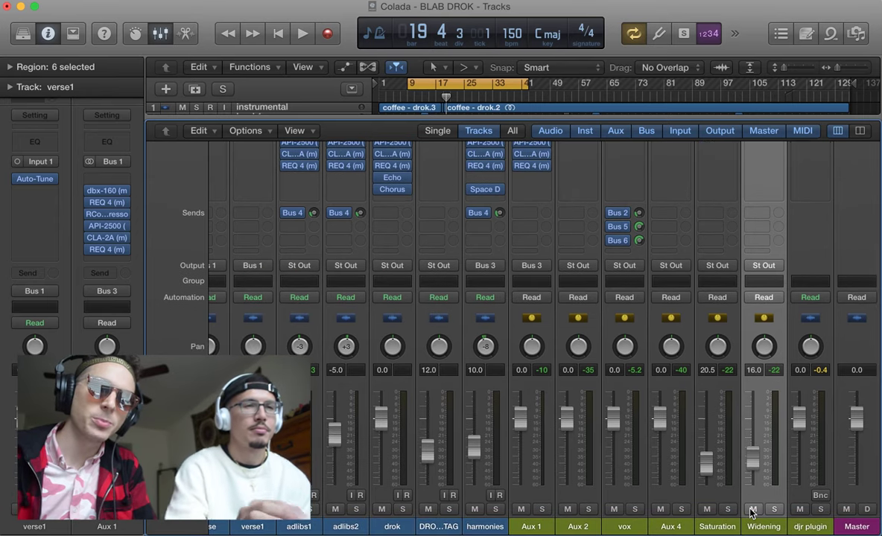
left_click(161, 39)
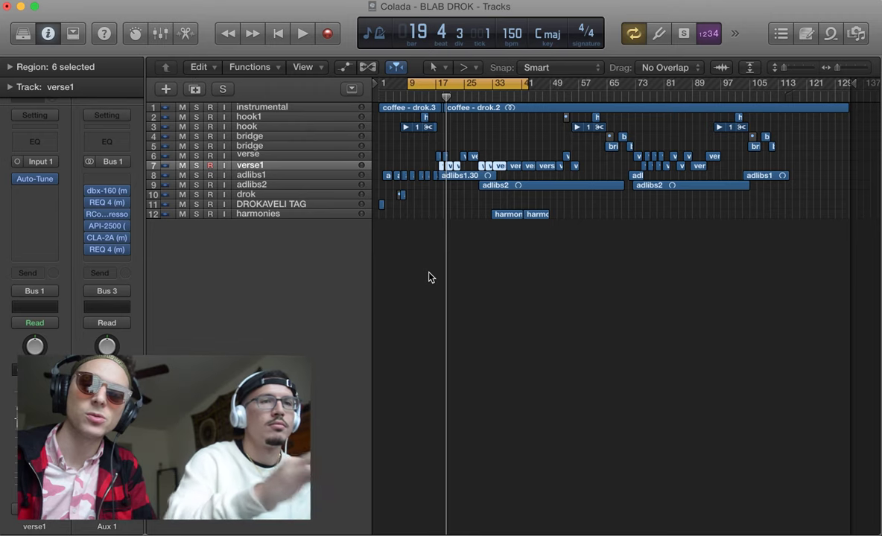
scroll(428, 277, "down", 1)
scroll(428, 277, "up", 2)
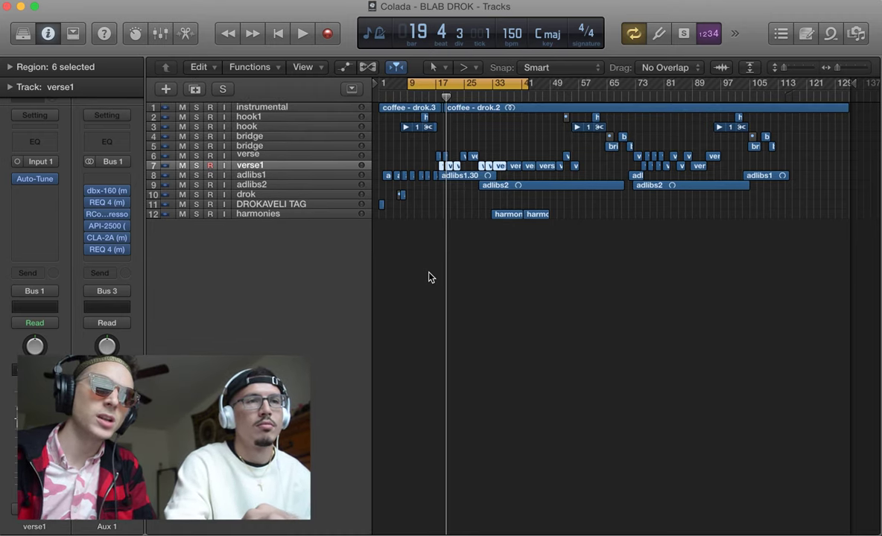
scroll(428, 277, "down", 1)
scroll(428, 277, "up", 1)
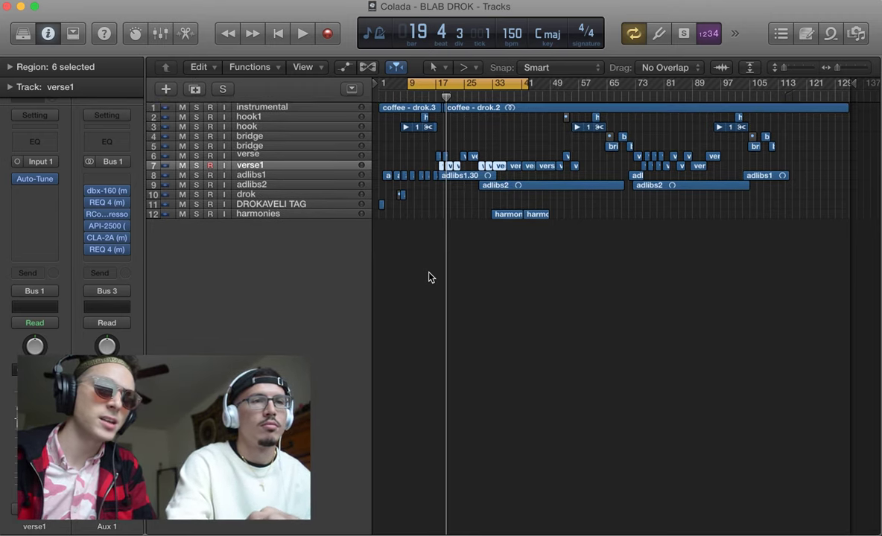
scroll(429, 277, "down", 1)
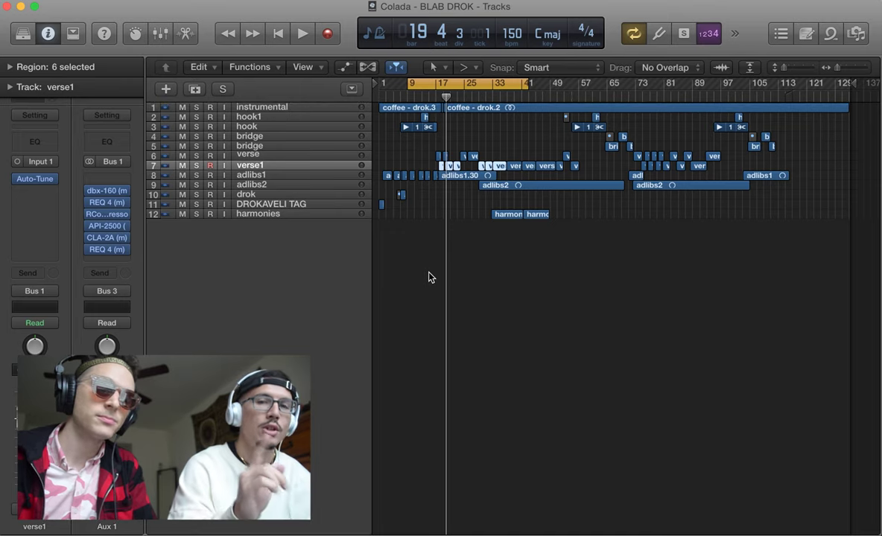